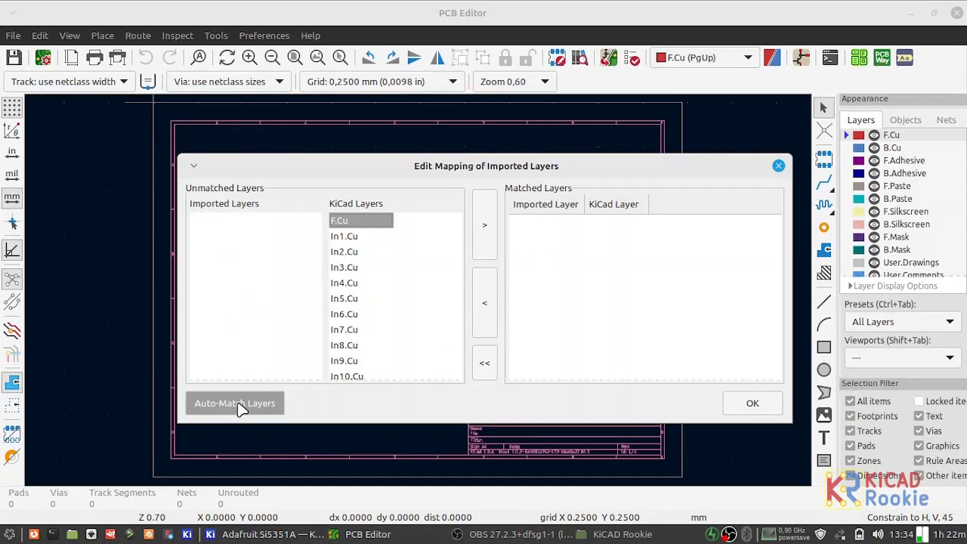
Auto-match the imported Eagle layers to KiCad layers, accept the mapping and dismiss the unmapped-layer notice.
click(235, 403)
click(753, 402)
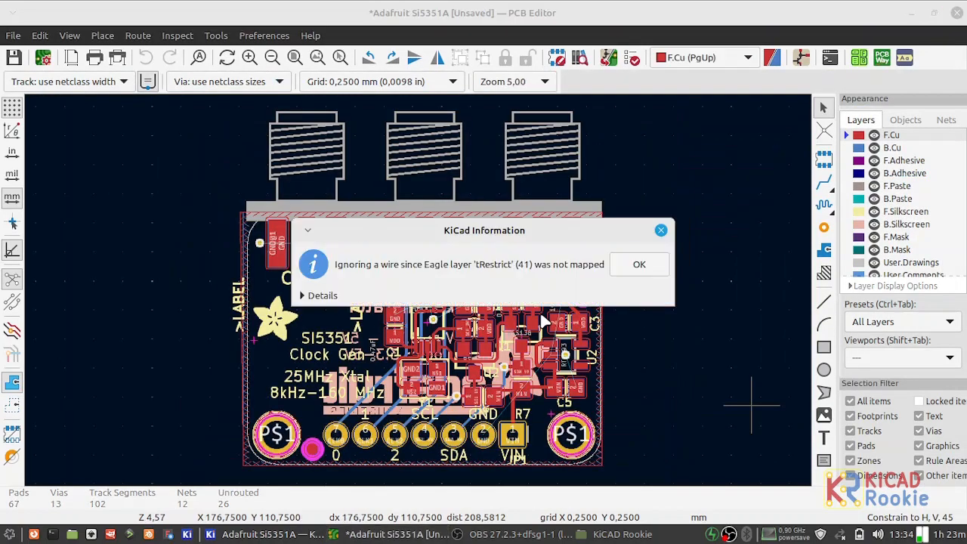
click(638, 267)
scroll(348, 276, up, 3)
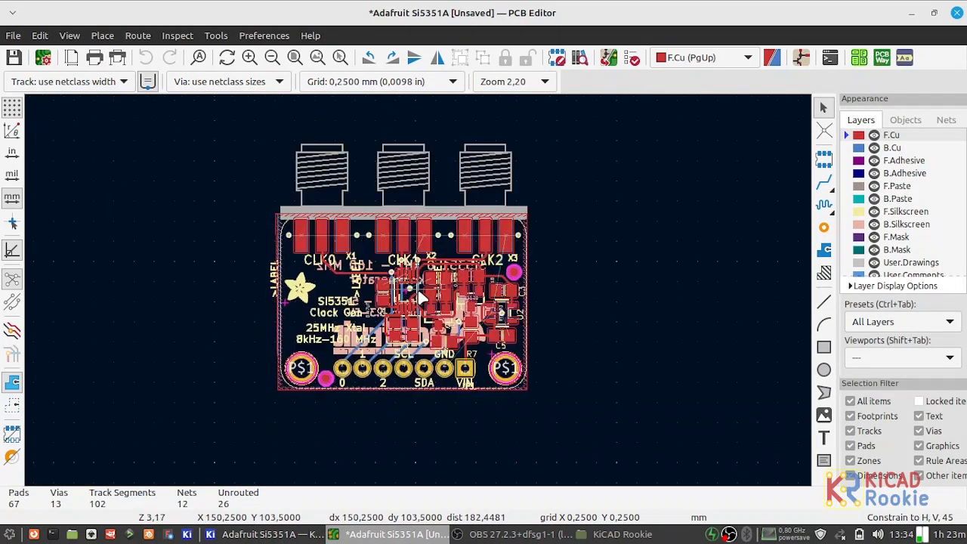
Open the board's DXF plot settings and set the output directory to dxf/, using a path relative to the project.
click(13, 36)
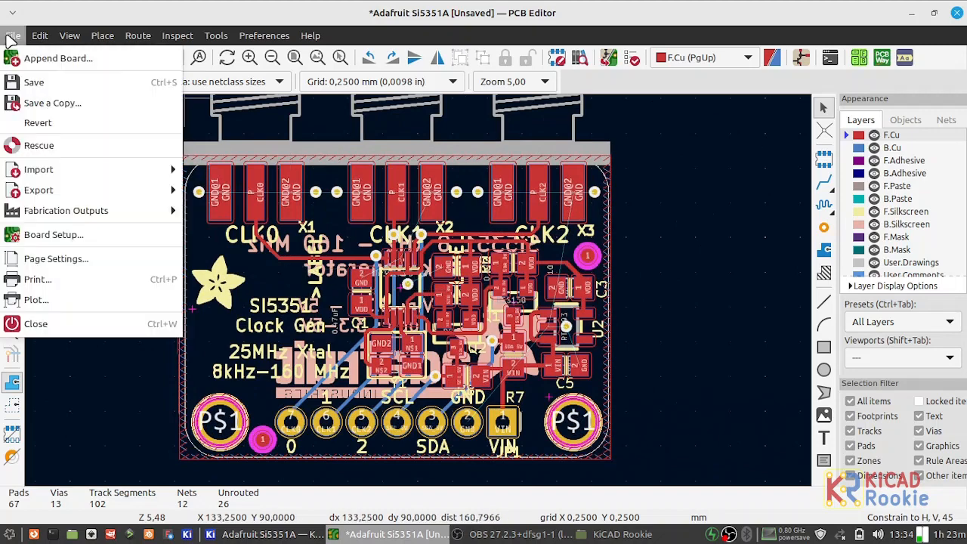
click(31, 299)
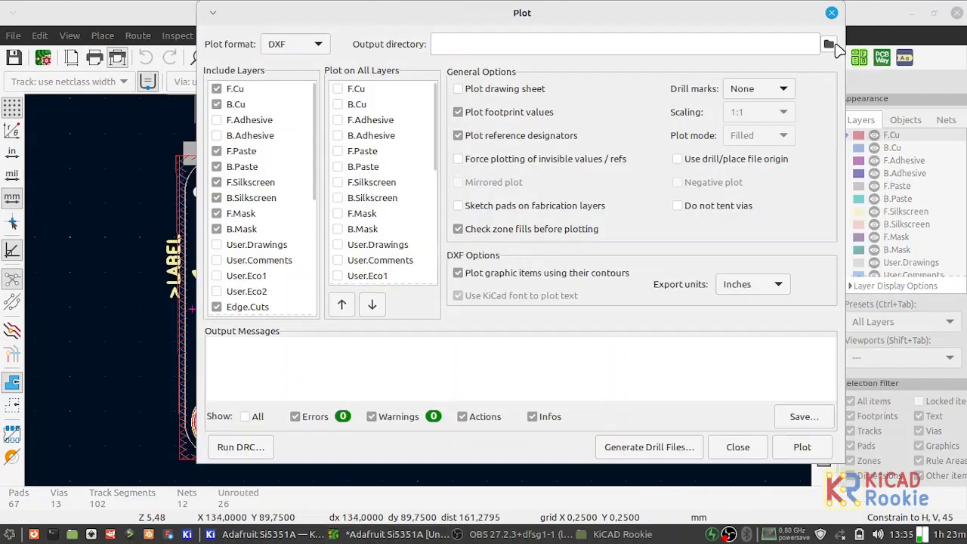
click(778, 41)
click(337, 149)
click(867, 27)
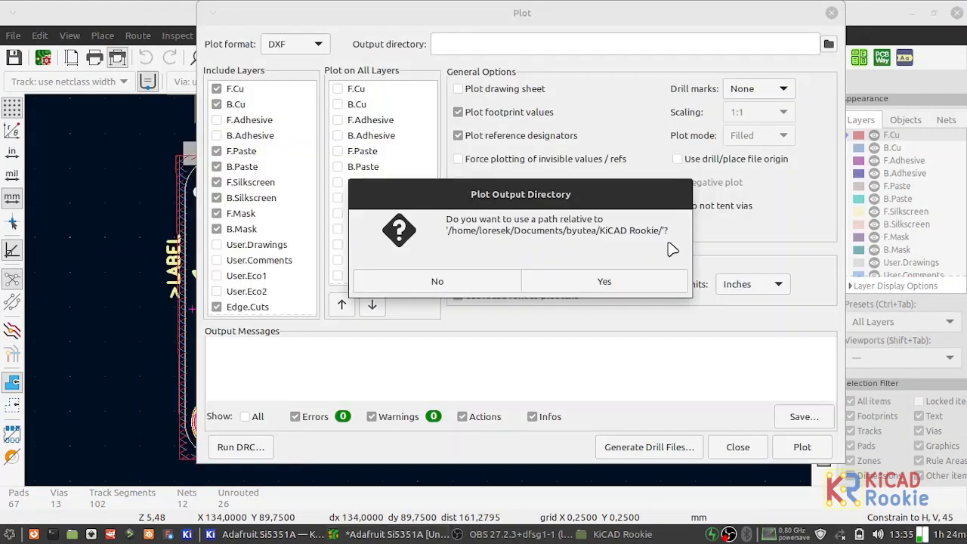
click(639, 277)
Generate the Excellon drill file and a drill map in DXF format, and close the plot dialogs.
click(639, 447)
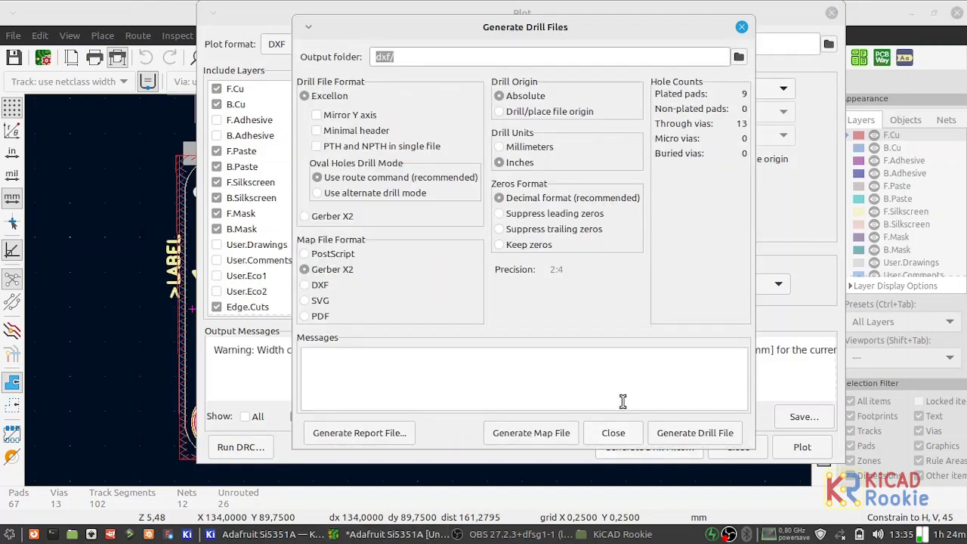
click(318, 285)
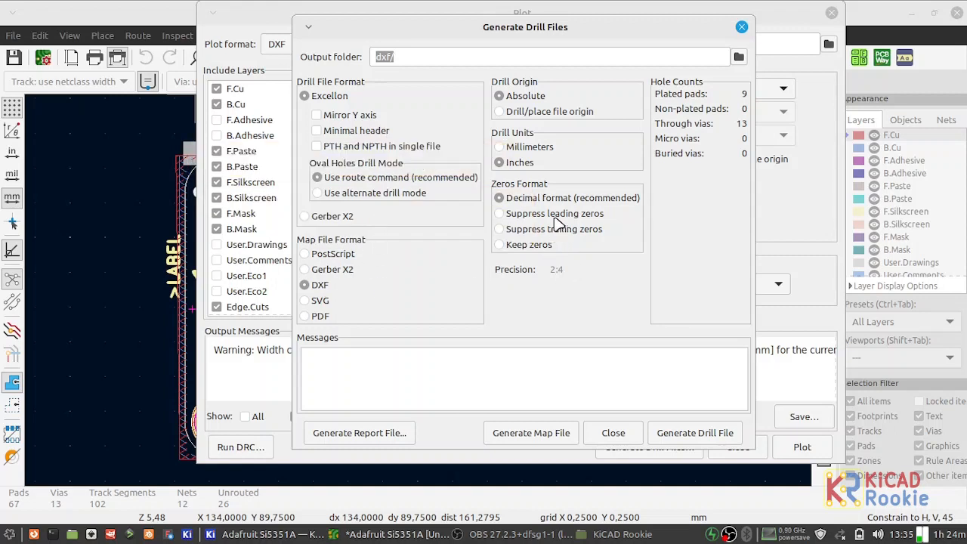
click(686, 438)
click(531, 433)
click(613, 433)
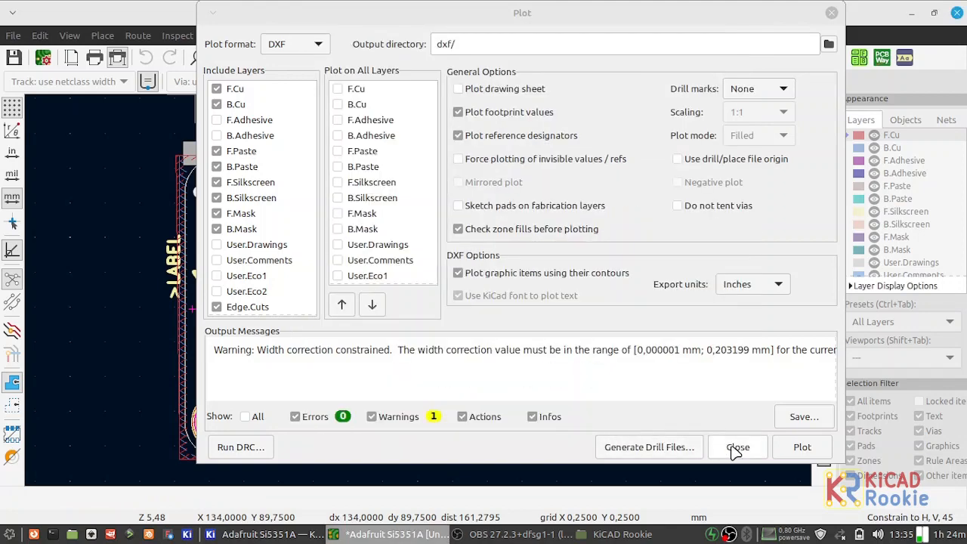
click(738, 448)
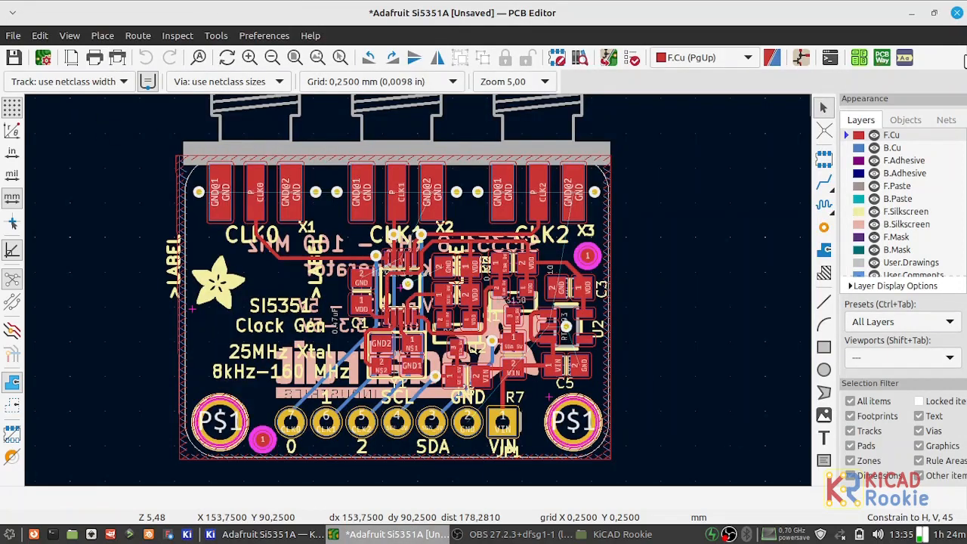
Close the board without saving it and open the Footprint Editor from the project manager.
click(957, 16)
click(363, 315)
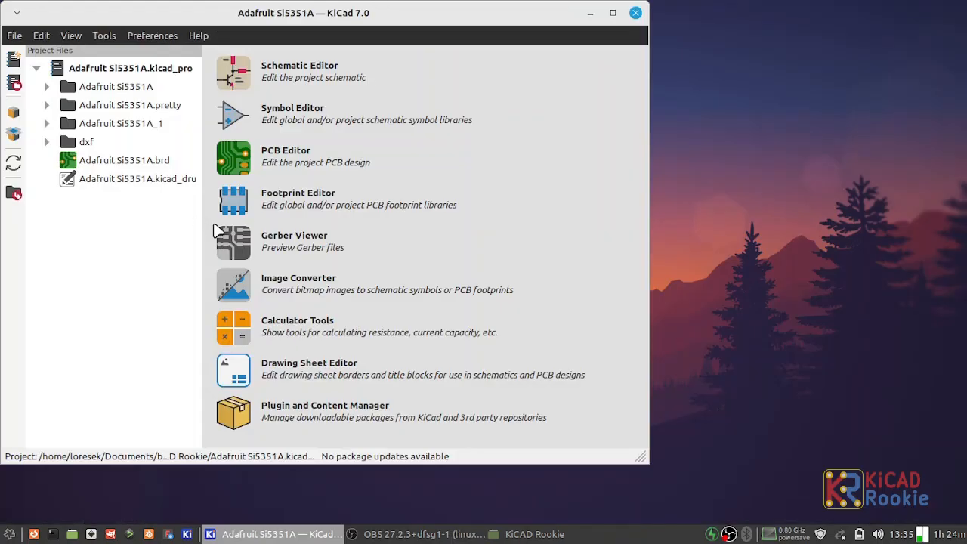
click(240, 207)
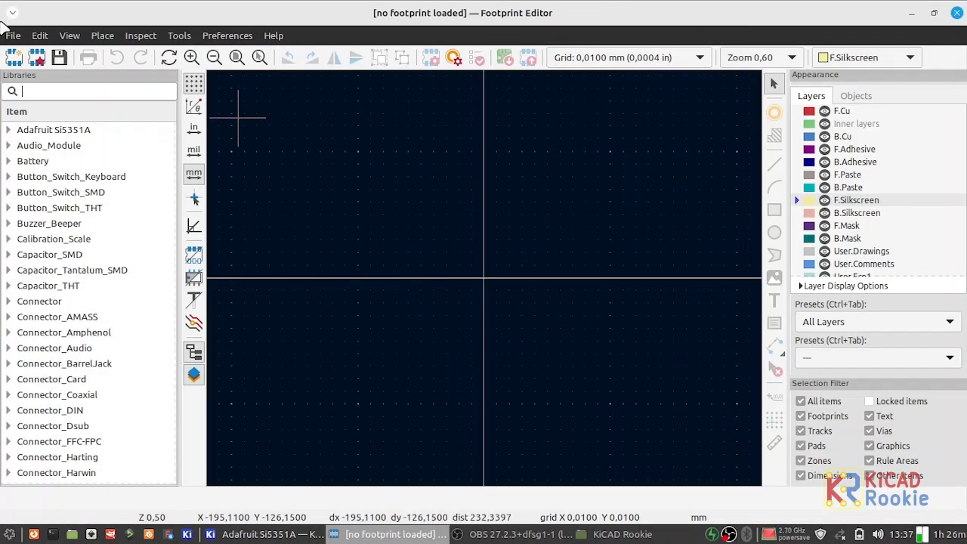
Create a new footprint named si5351a_Module.
click(13, 36)
click(60, 97)
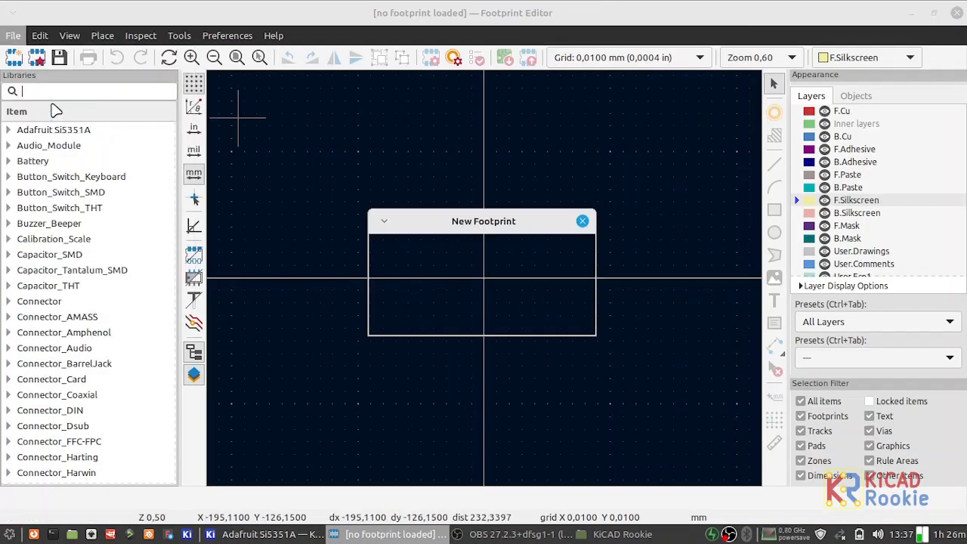
click(473, 282)
click(454, 269)
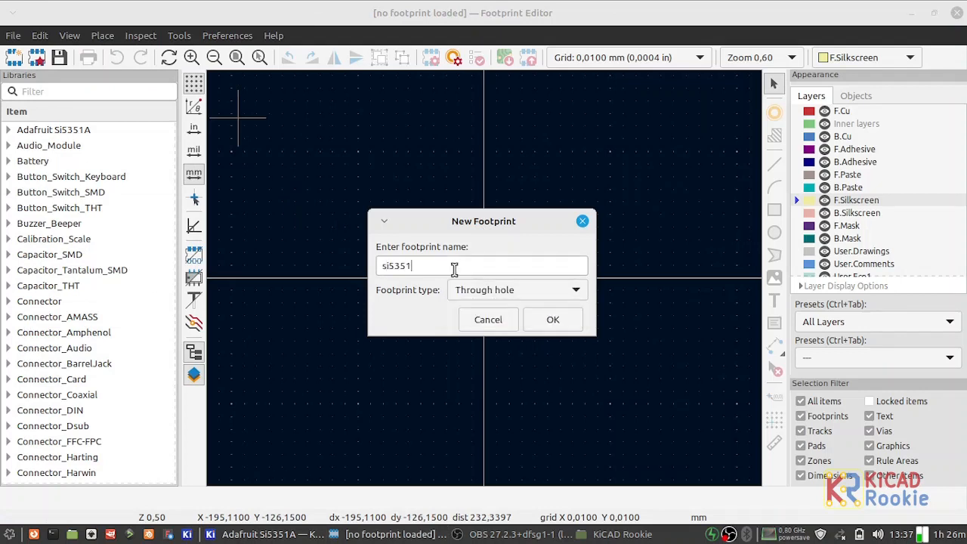
click(553, 320)
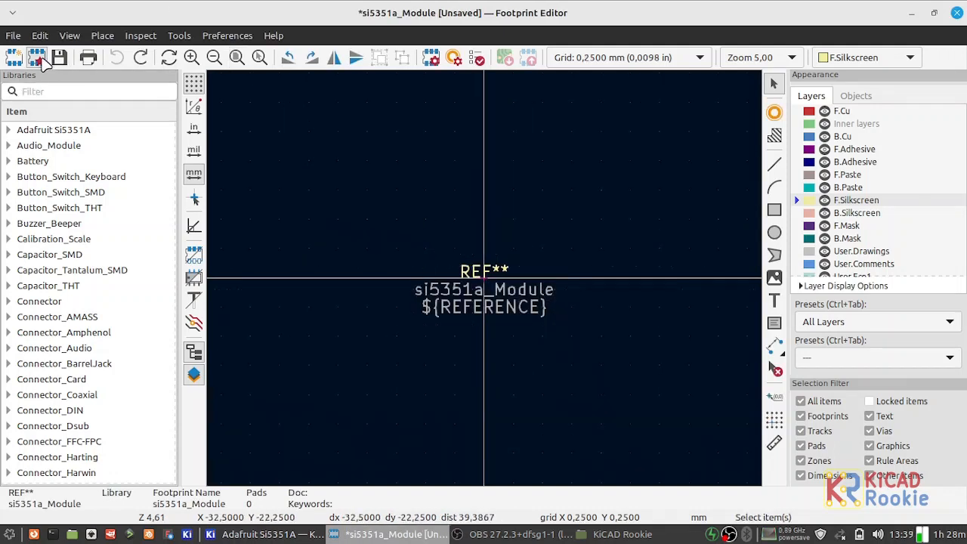
Import Adafruit Si5351A-PTH-drl_map.dxf onto User.Drawings with default units in millimetres and place it near the origin.
click(13, 36)
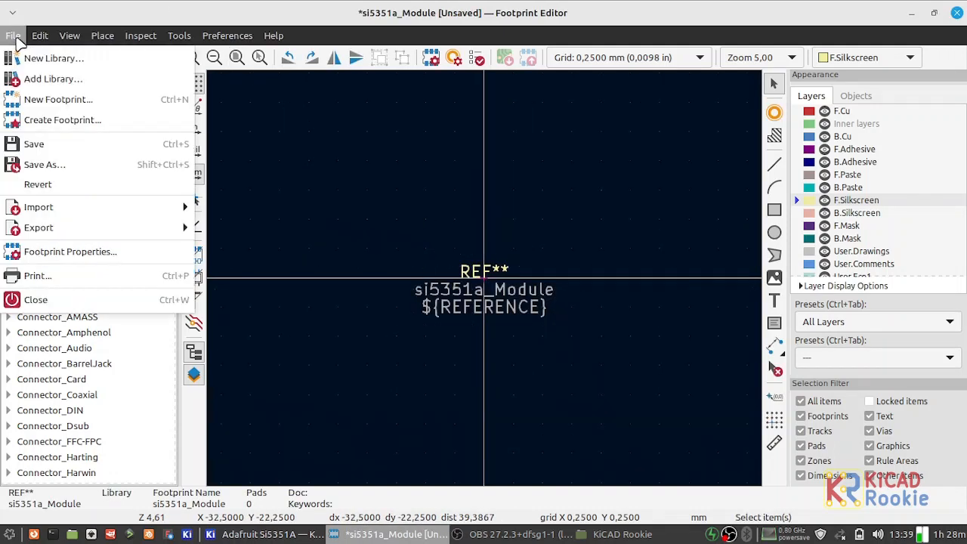
mouse_move(56, 209)
click(238, 227)
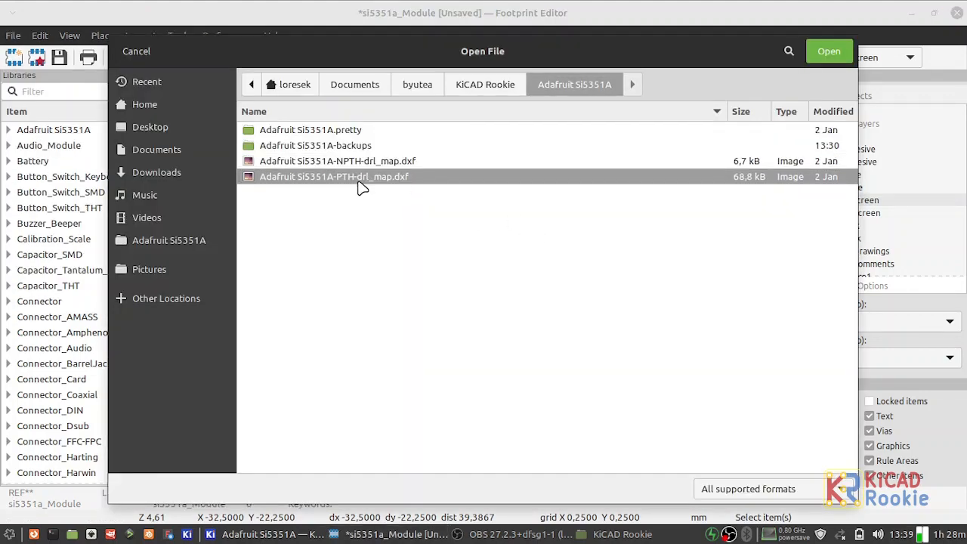
click(829, 51)
click(453, 378)
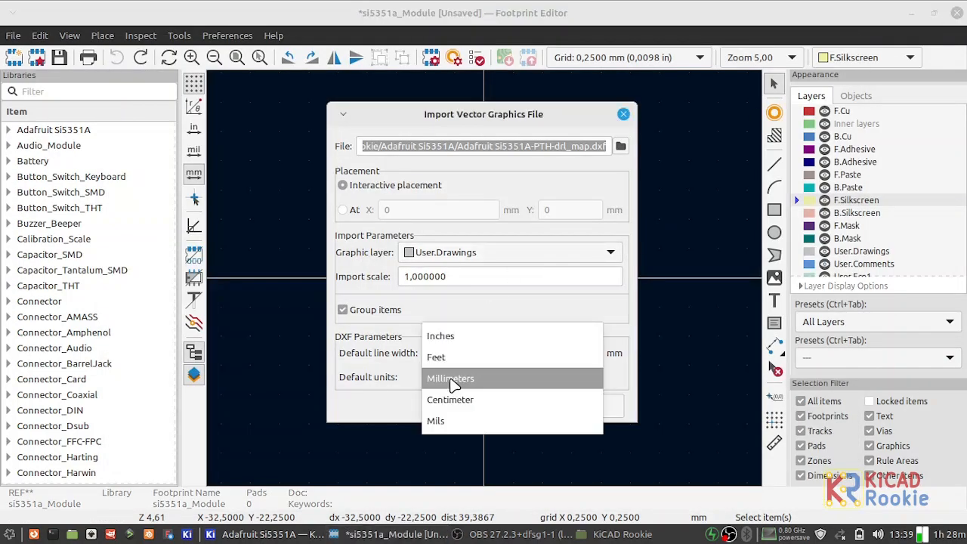
click(462, 378)
click(597, 408)
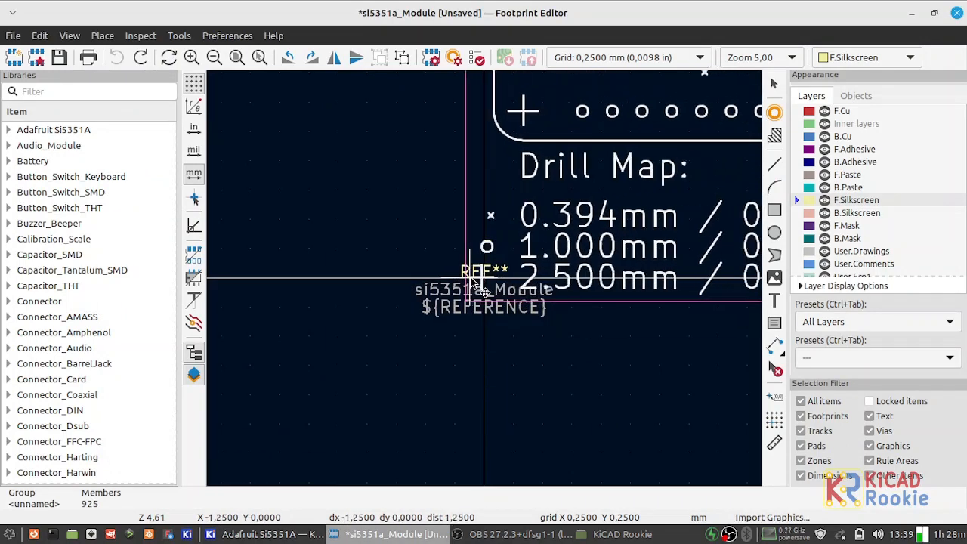
click(480, 288)
Ungroup the imported drill map graphics.
scroll(443, 385, down, 5)
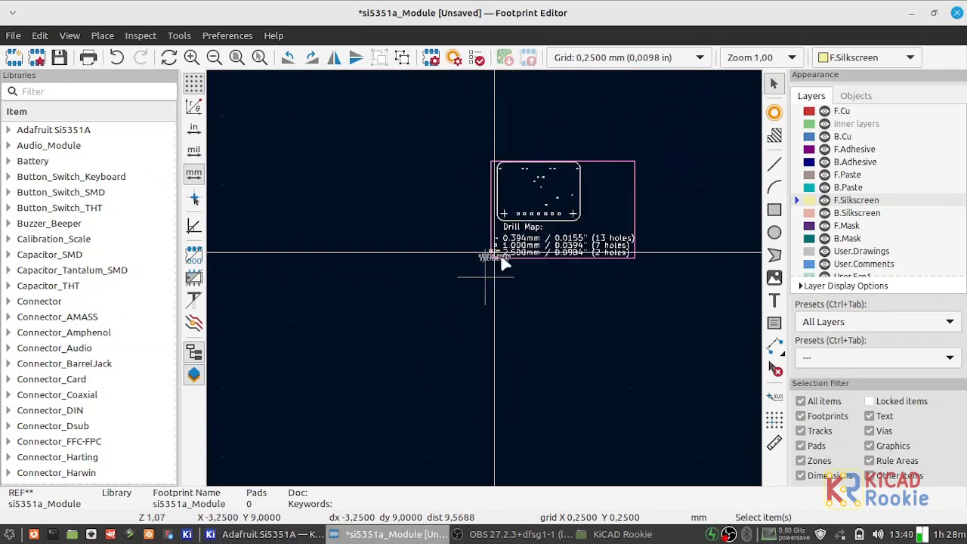
scroll(469, 327, up, 5)
right_click(461, 337)
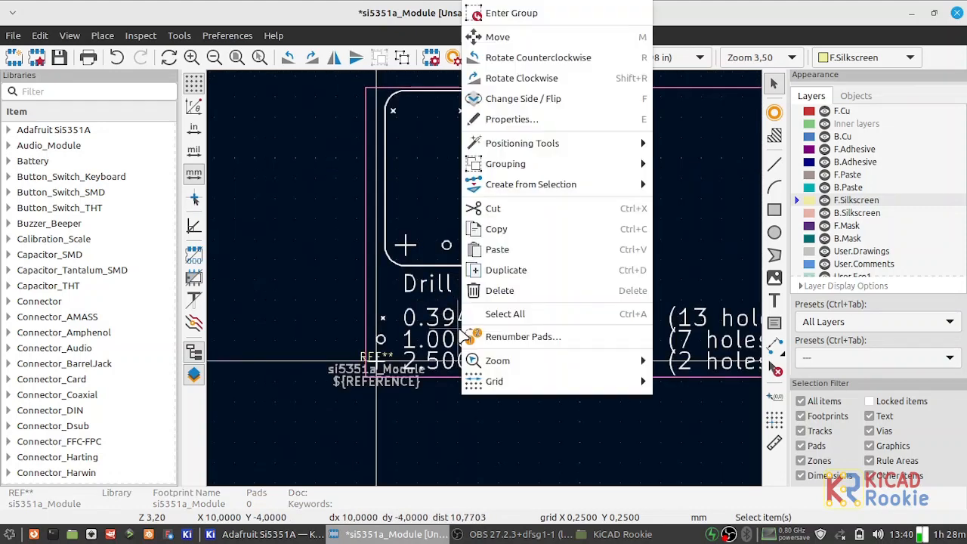
mouse_move(640, 162)
click(684, 164)
scroll(456, 314, down, 2)
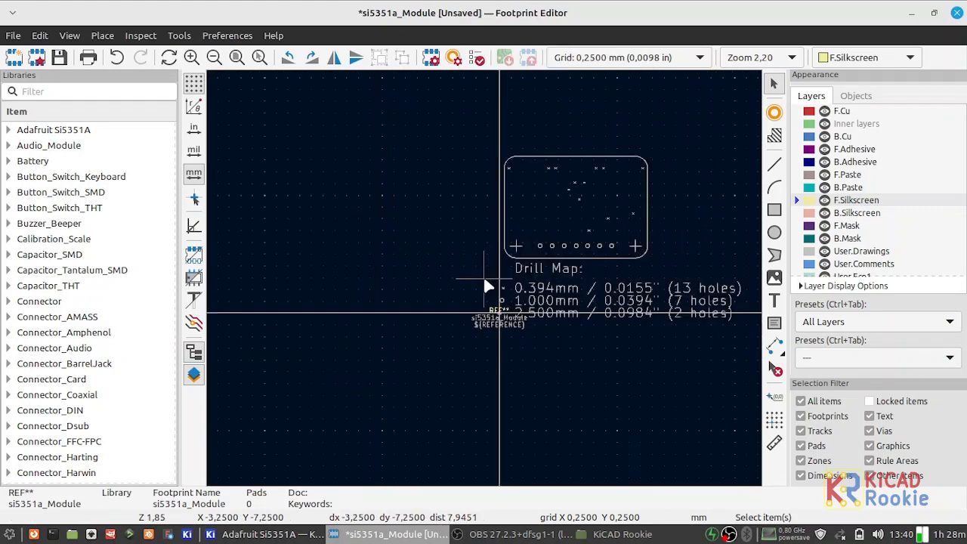
Delete the ${REFERENCE} text near the footprint's origin.
right_click(556, 262)
drag(578, 216, 323, 324)
key(Delete)
key(ctrl+z)
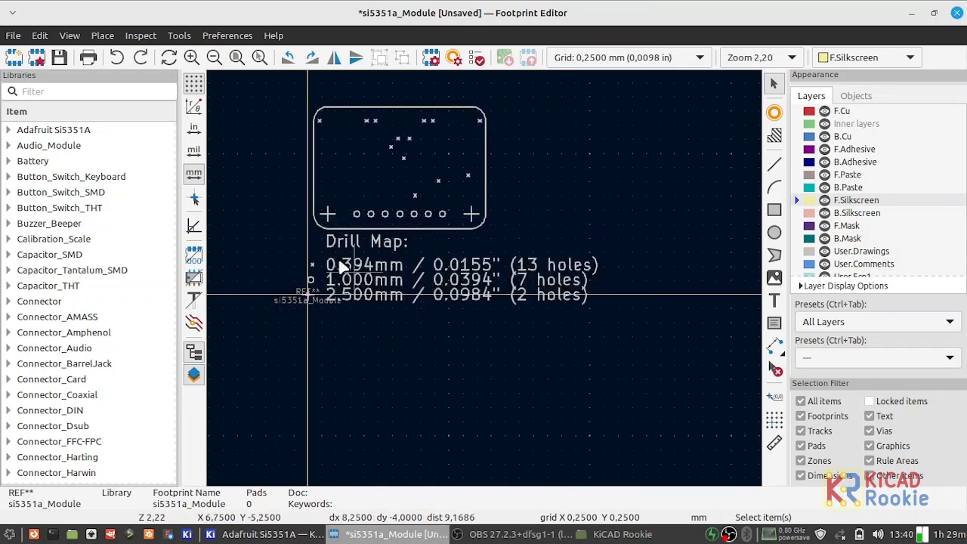
Delete the Drill Map legend text and the leftover legend hole symbols below the board outline.
drag(318, 227, 674, 316)
key(Delete)
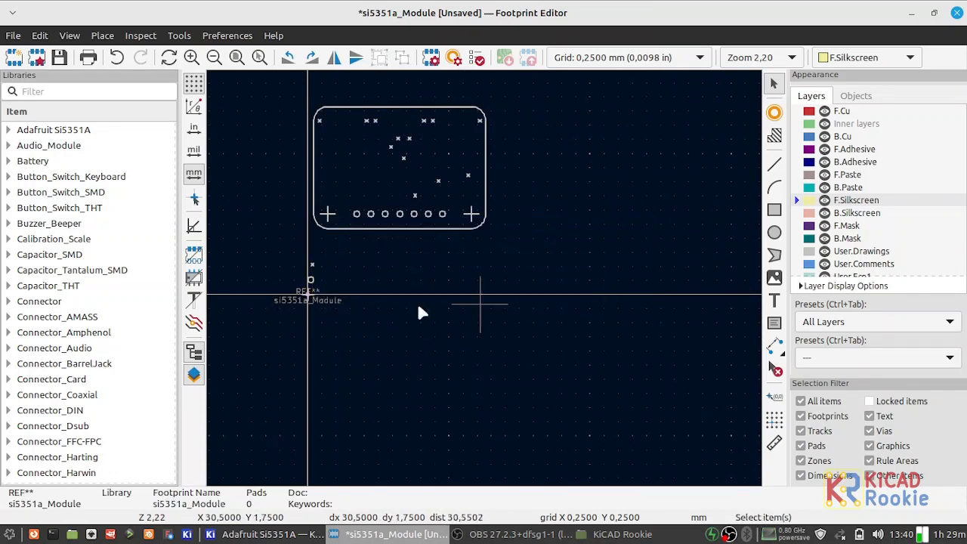
scroll(421, 310, up, 5)
scroll(491, 281, up, 2)
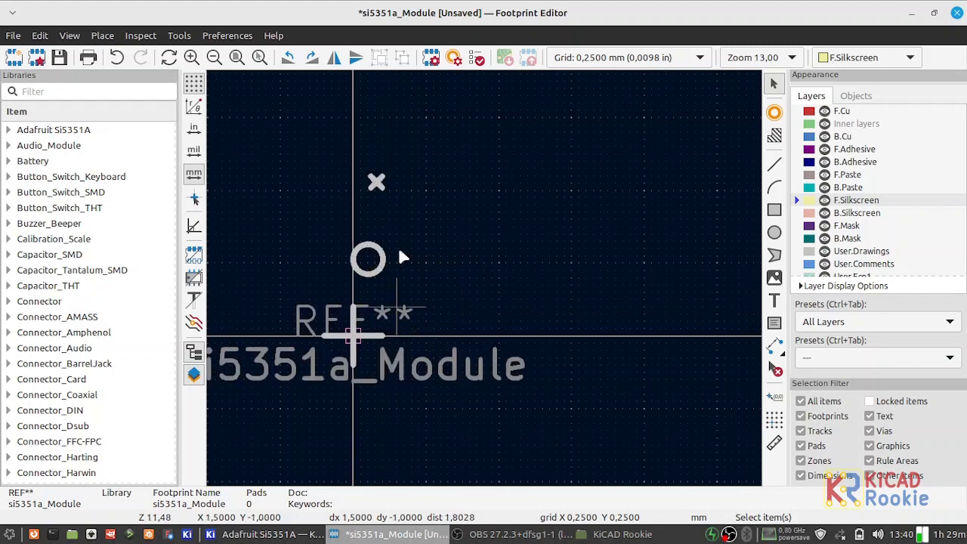
click(377, 182)
click(382, 266)
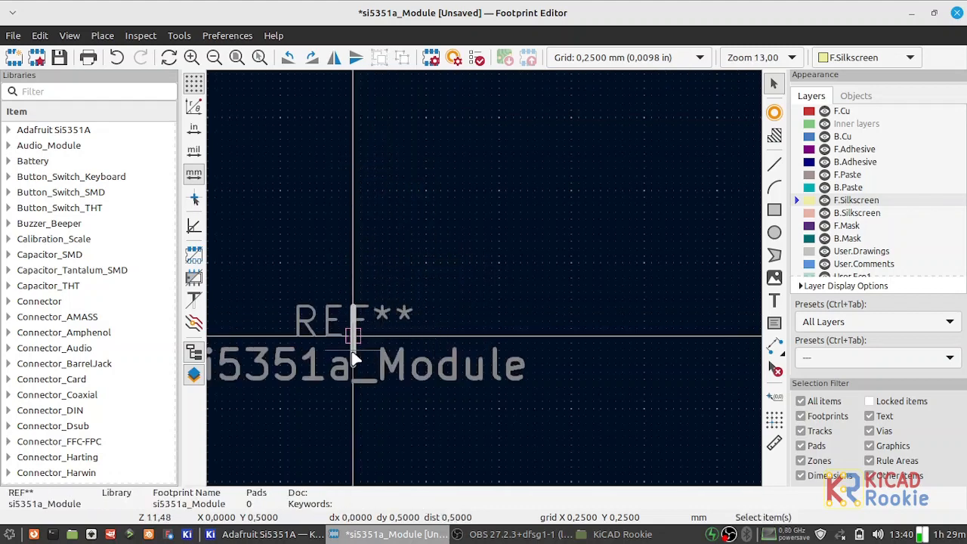
Move the REF** and si5351a_Module texts away from the origin to clear space below the board outline.
scroll(440, 344, down, 2)
drag(367, 244, 528, 331)
drag(469, 304, 613, 403)
scroll(469, 276, down, 2)
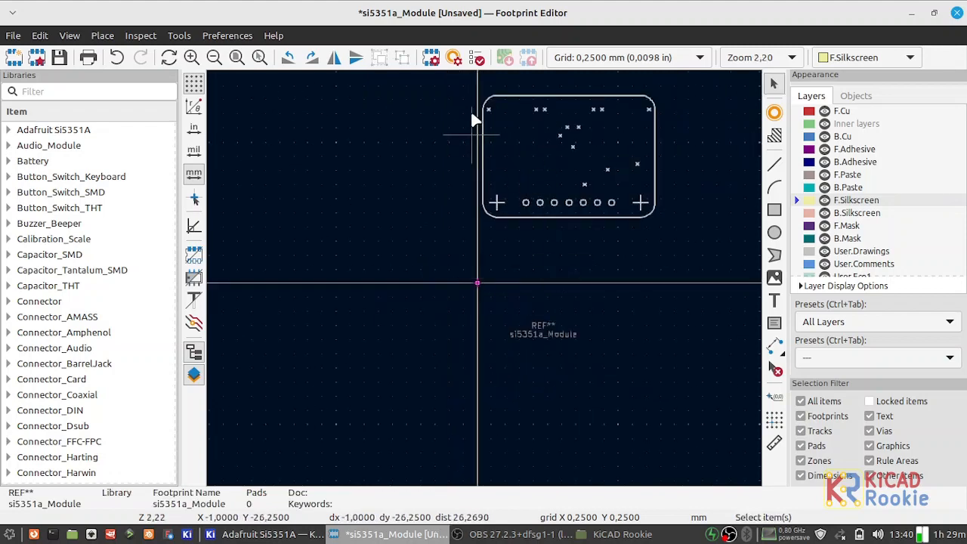
Move the board outline and all hole markers together so the lower-left mounting-hole cross sits on the origin.
drag(466, 73, 709, 234)
scroll(488, 283, up, 4)
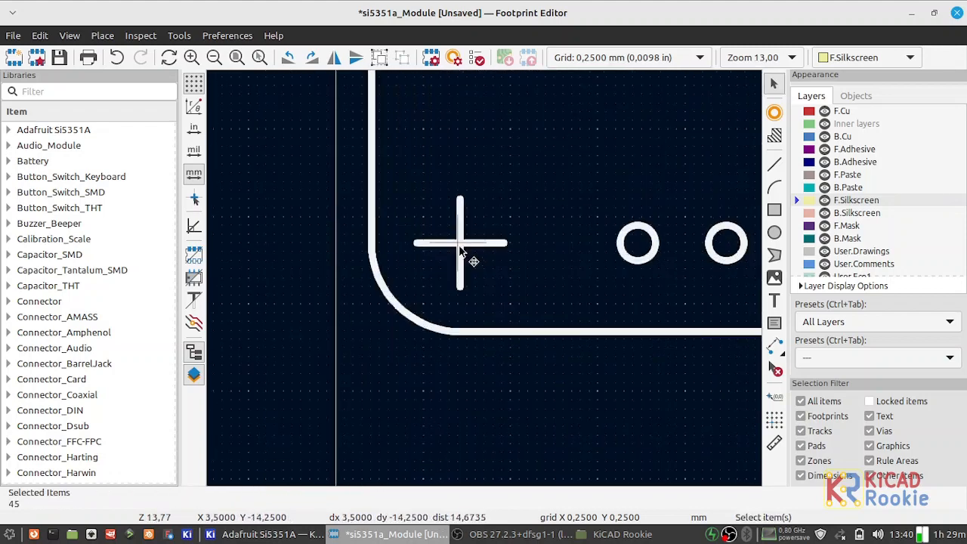
drag(460, 243, 474, 318)
scroll(469, 255, down, 4)
scroll(475, 324, up, 5)
click(415, 347)
scroll(483, 275, down, 5)
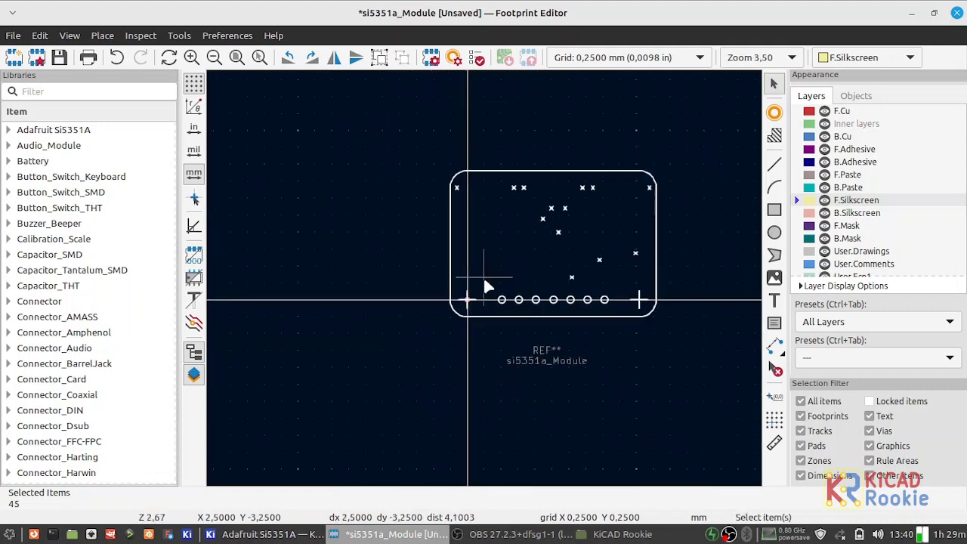
scroll(439, 274, up, 3)
scroll(483, 278, down, 3)
scroll(480, 151, up, 3)
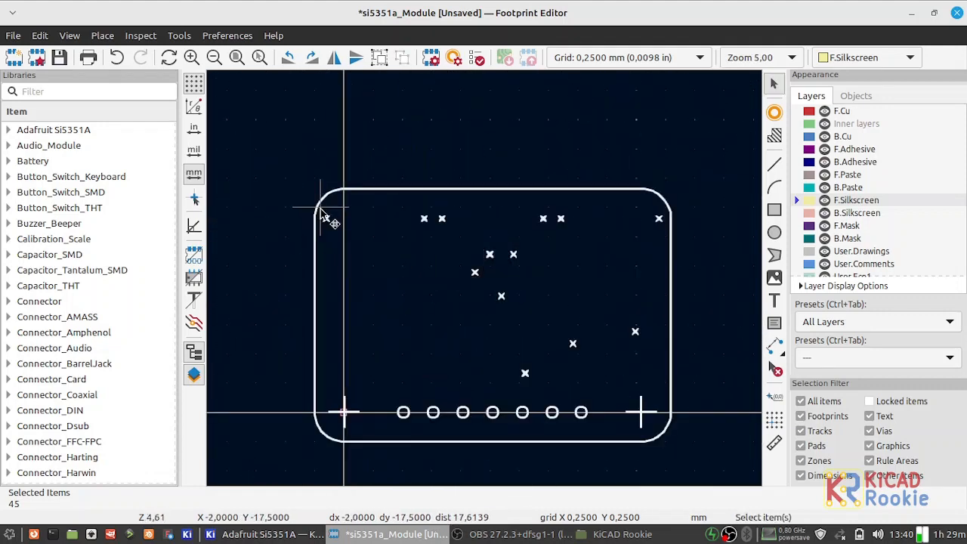
key(m)
key(Escape)
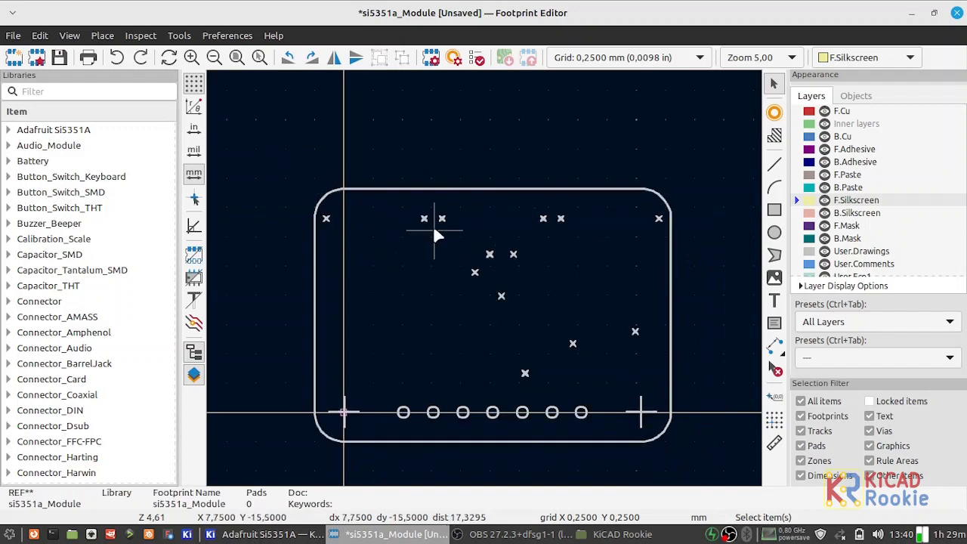
Delete all the small x-shaped via markers inside the board outline.
click(424, 220)
mouse_move(408, 209)
mouse_down()
mouse_move(669, 328)
mouse_move(662, 369)
mouse_move(673, 379)
mouse_up()
key(Delete)
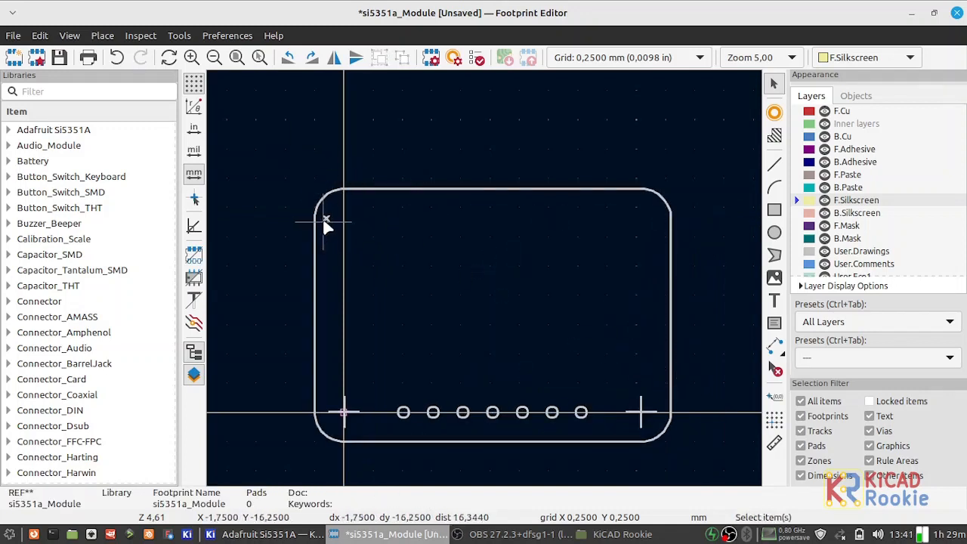
click(325, 219)
click(338, 233)
key(Delete)
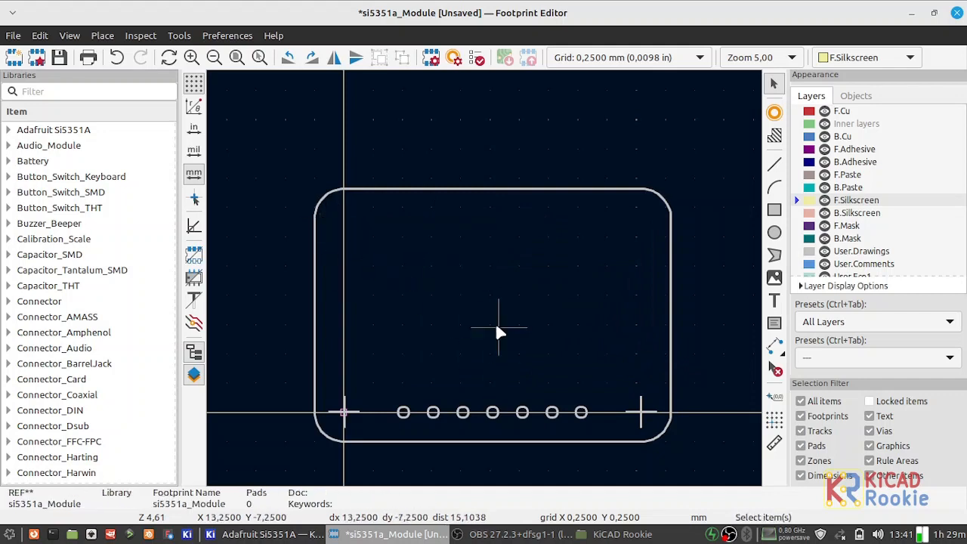
Move the REF** and si5351a_Module texts to the middle of the board outline.
scroll(497, 327, down, 2)
drag(421, 388, 557, 452)
drag(477, 418, 490, 273)
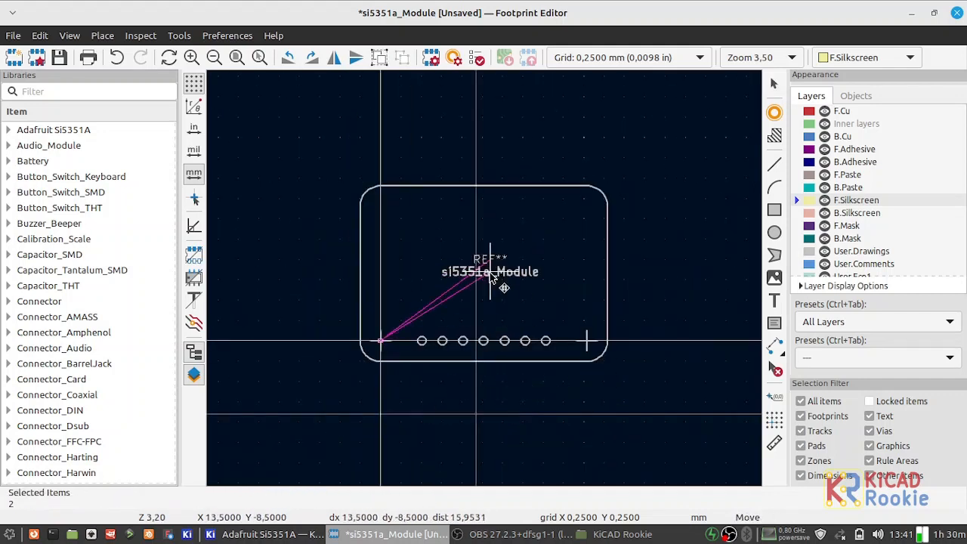
click(489, 283)
scroll(488, 286, down, 1)
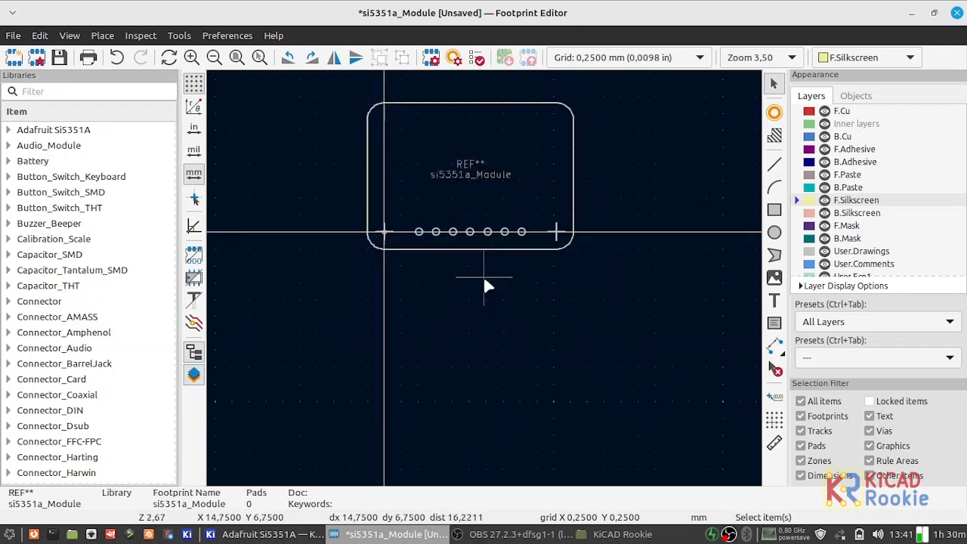
scroll(487, 286, up, 2)
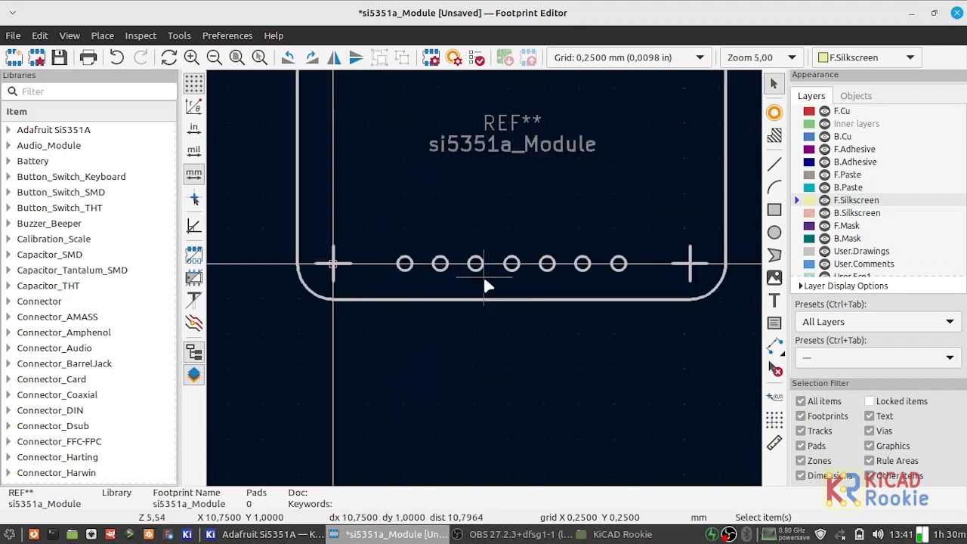
Save the si5351a_Module footprint into the loresek2 library.
click(243, 57)
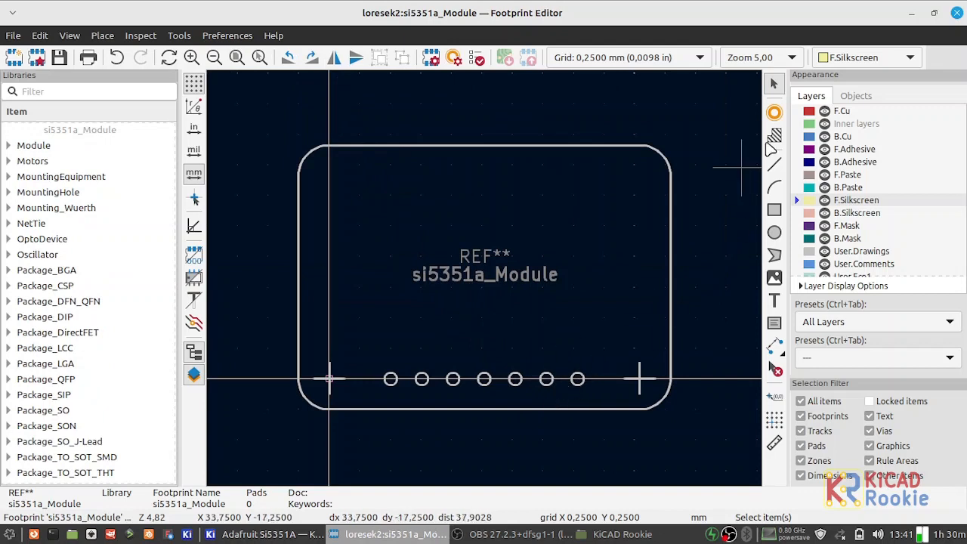
Try to place a through-hole pad on the leftmost hole circle with the 0.2500 mm grid.
click(775, 112)
scroll(579, 382, up, 1)
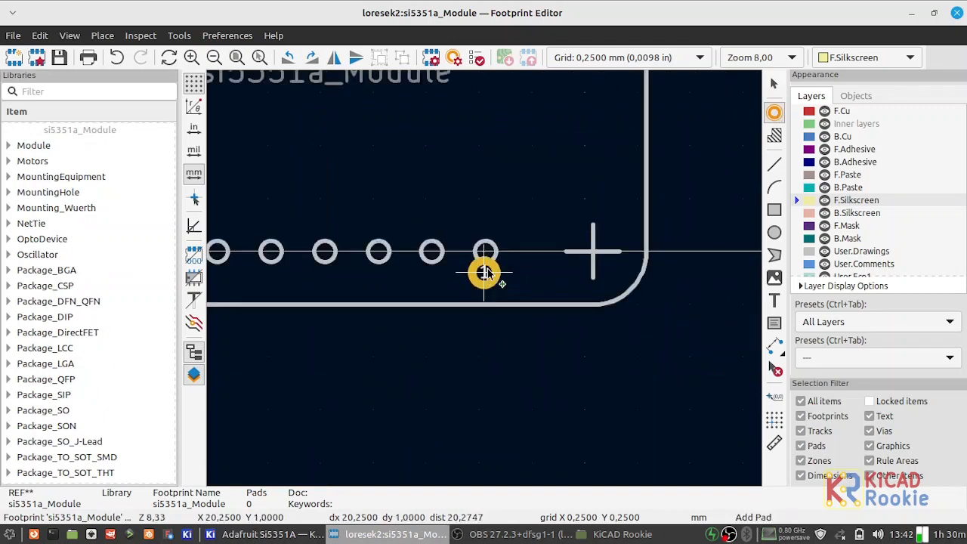
scroll(486, 273, up, 4)
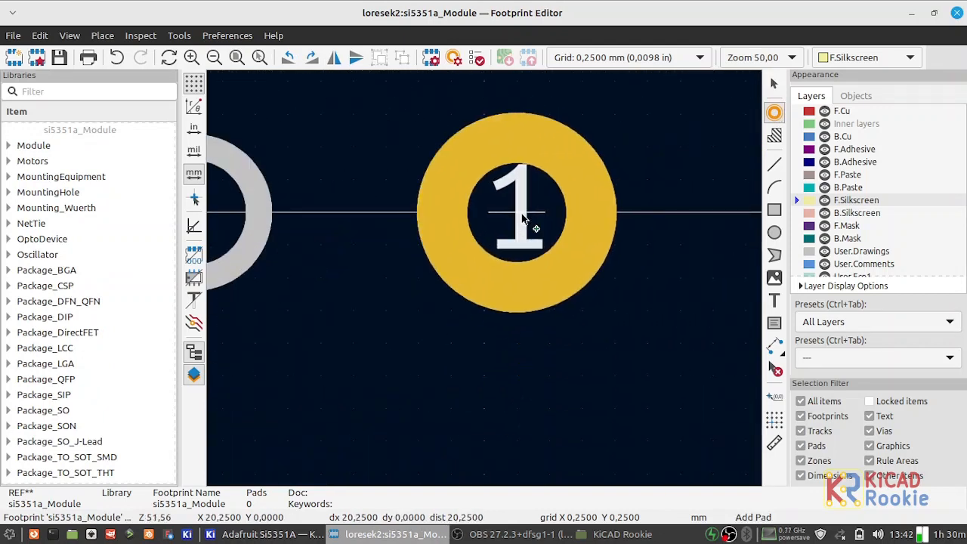
scroll(523, 218, down, 5)
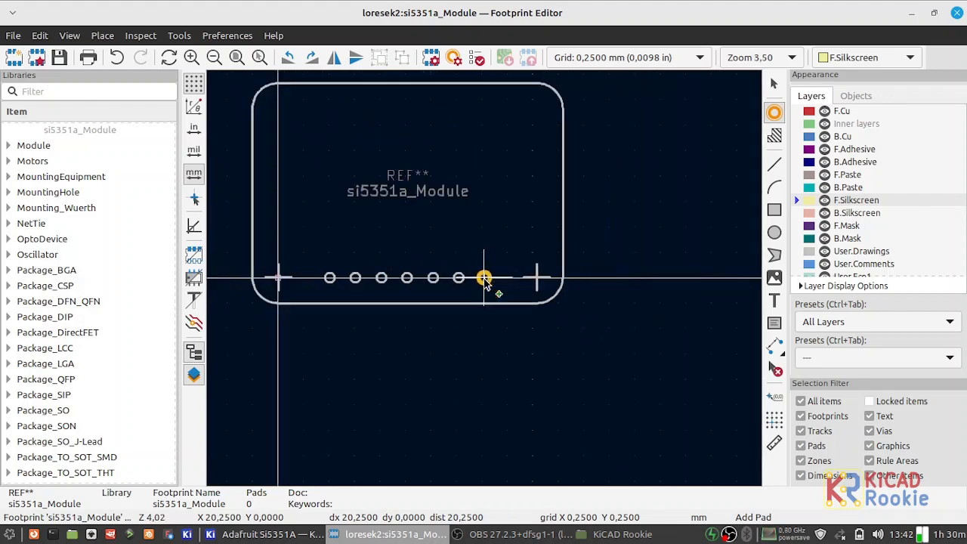
scroll(293, 278, up, 4)
scroll(633, 289, up, 2)
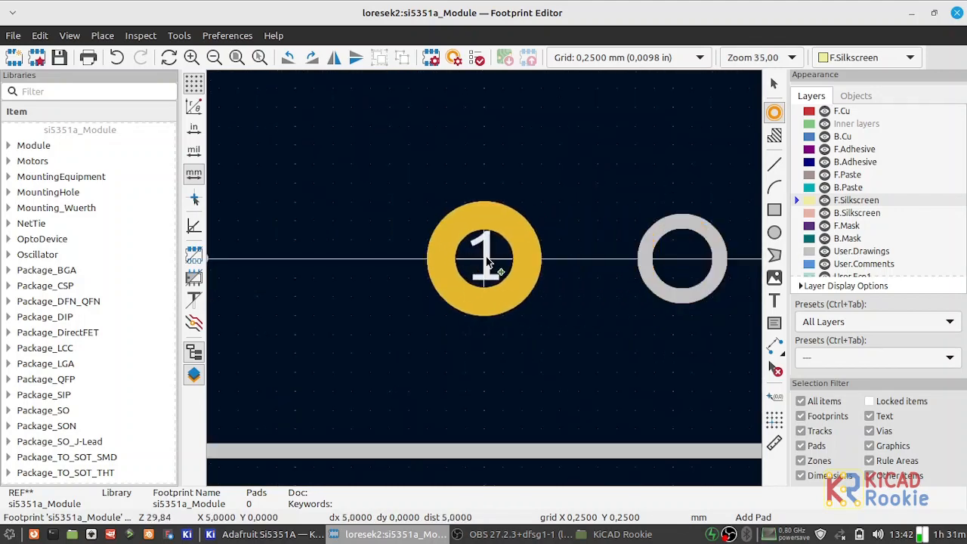
click(489, 262)
key(Escape)
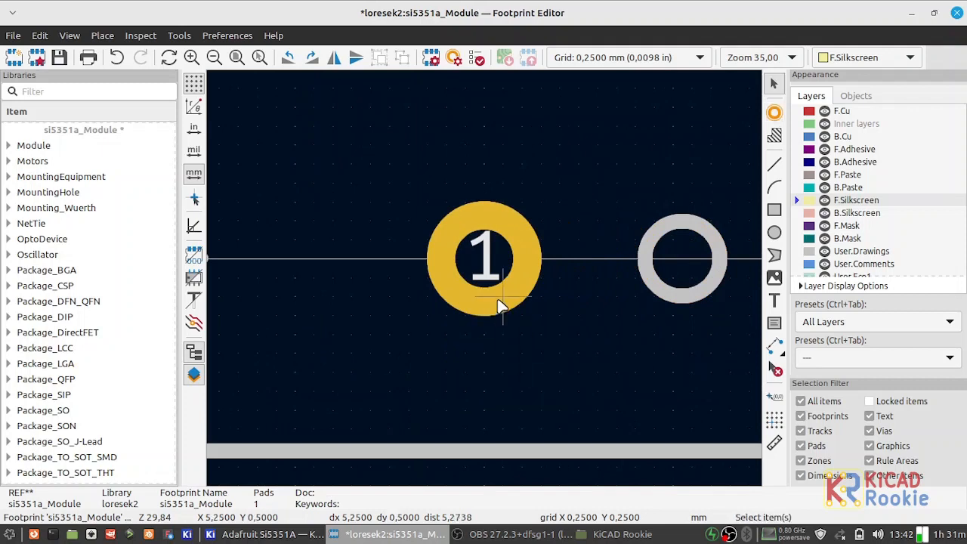
click(499, 308)
click(514, 269)
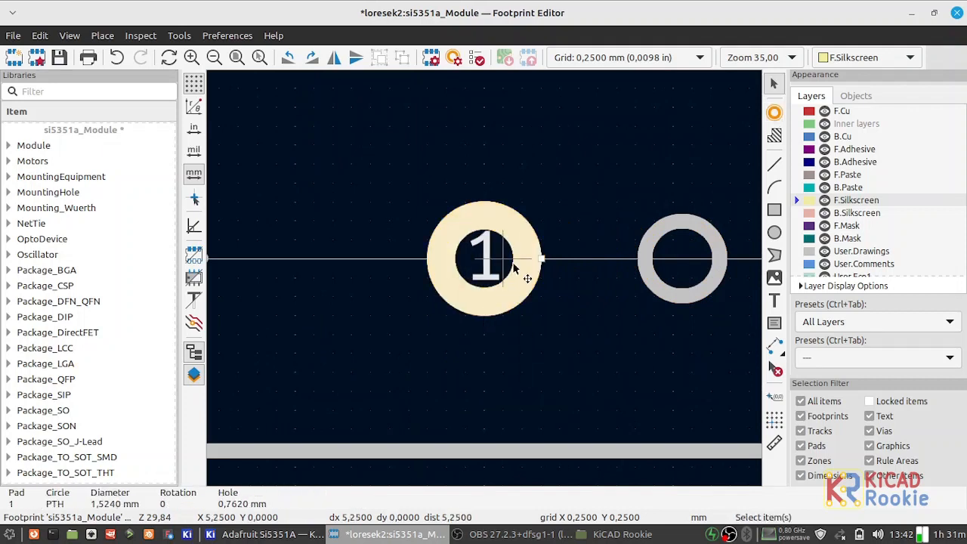
key(ctrl+z)
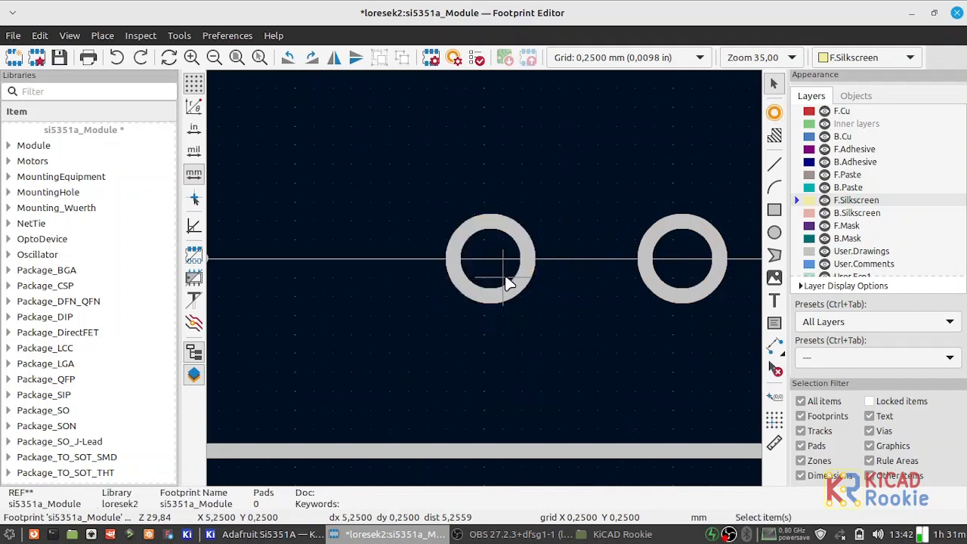
Set the grid to 0.5080 mm and place a through-hole pad on the leftmost hole circle at X 5.08, Y 0.
scroll(498, 281, down, 6)
scroll(490, 281, up, 4)
click(626, 58)
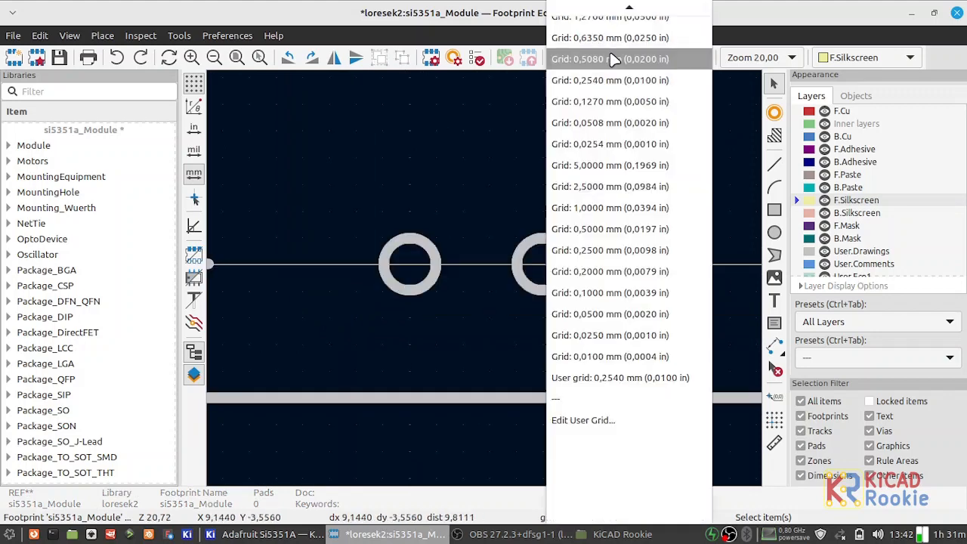
click(621, 61)
click(775, 113)
scroll(479, 276, down, 5)
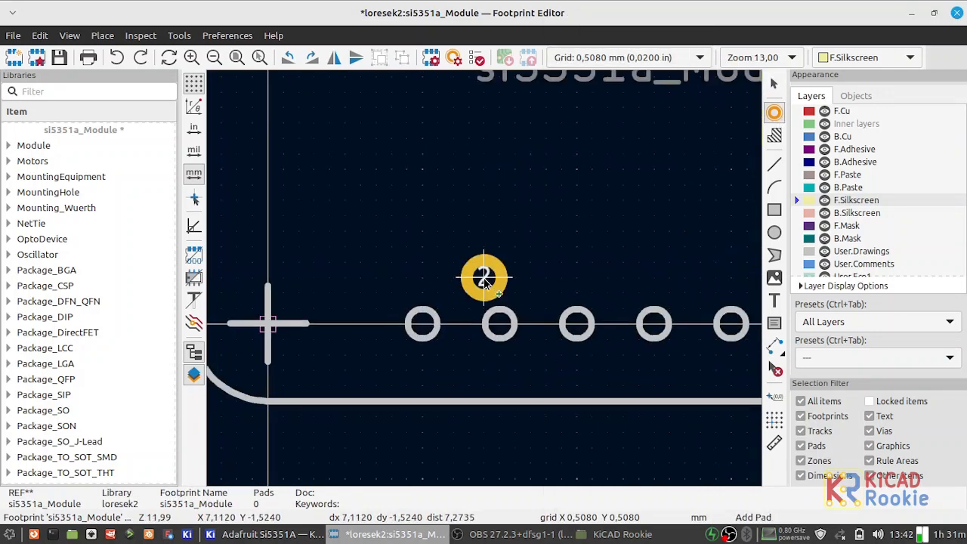
scroll(484, 280, up, 5)
scroll(485, 282, up, 2)
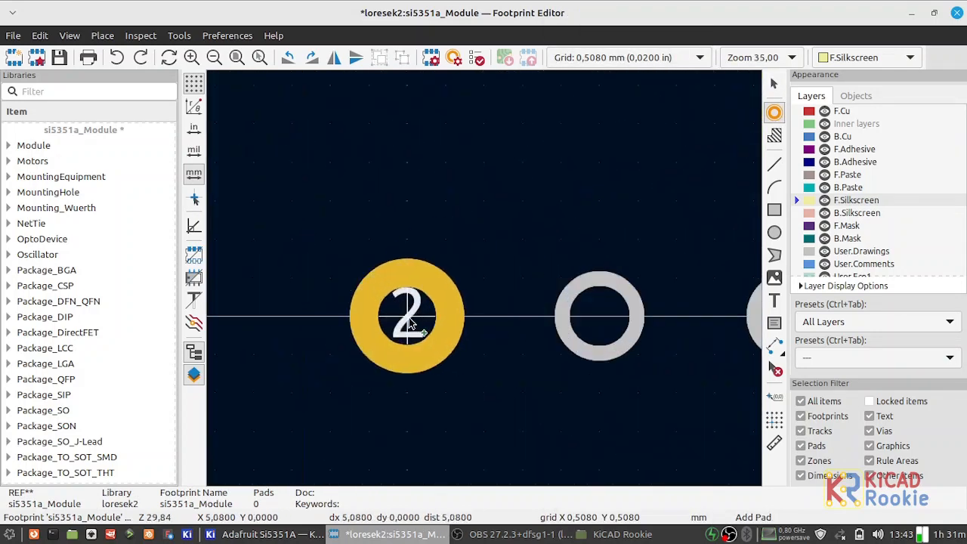
click(408, 321)
key(Escape)
Set the new pad's number to 1, its diameter to 1.6 mm and its hole diameter to 0.8 mm.
double_click(439, 302)
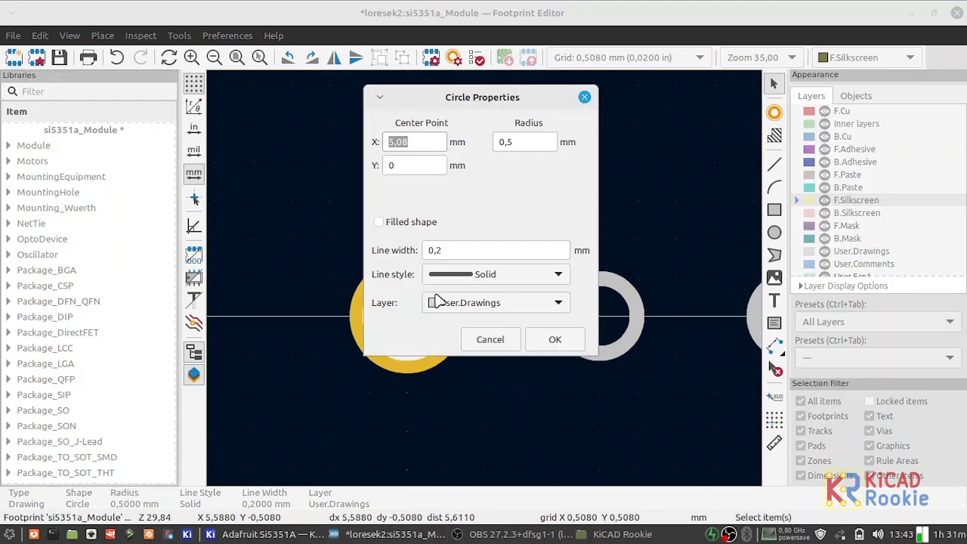
click(490, 343)
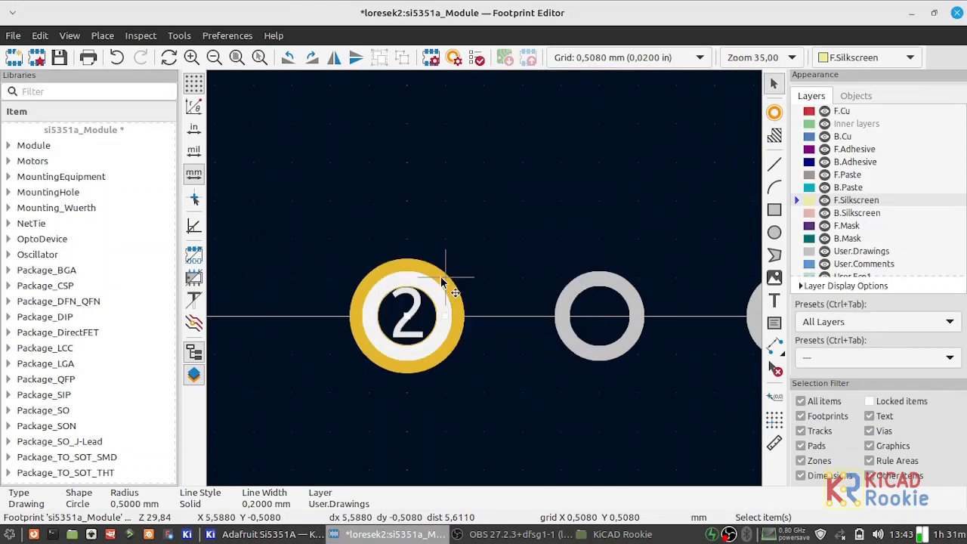
click(443, 274)
double_click(443, 275)
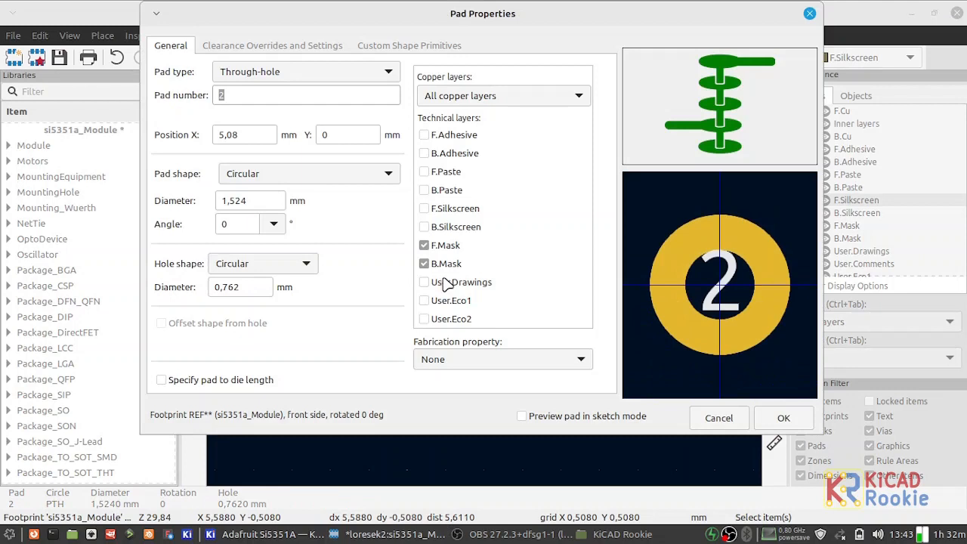
text(1)
double_click(255, 201)
text(1.6)
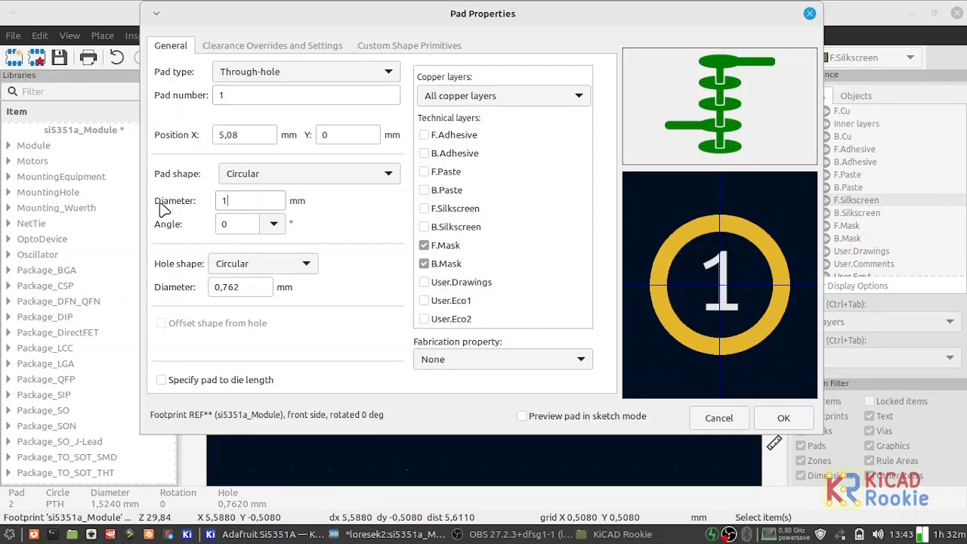
double_click(224, 287)
text(0.8)
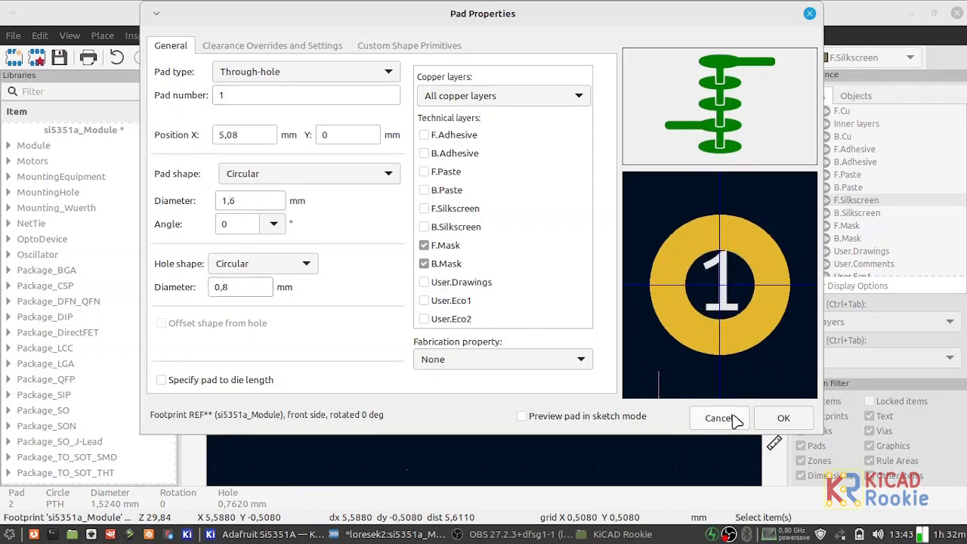
click(784, 418)
Create a single-row grid array of 7 pads from pad 1 with 2.54 mm horizontal spacing over the hole circles.
scroll(514, 279, down, 3)
scroll(484, 286, up, 1)
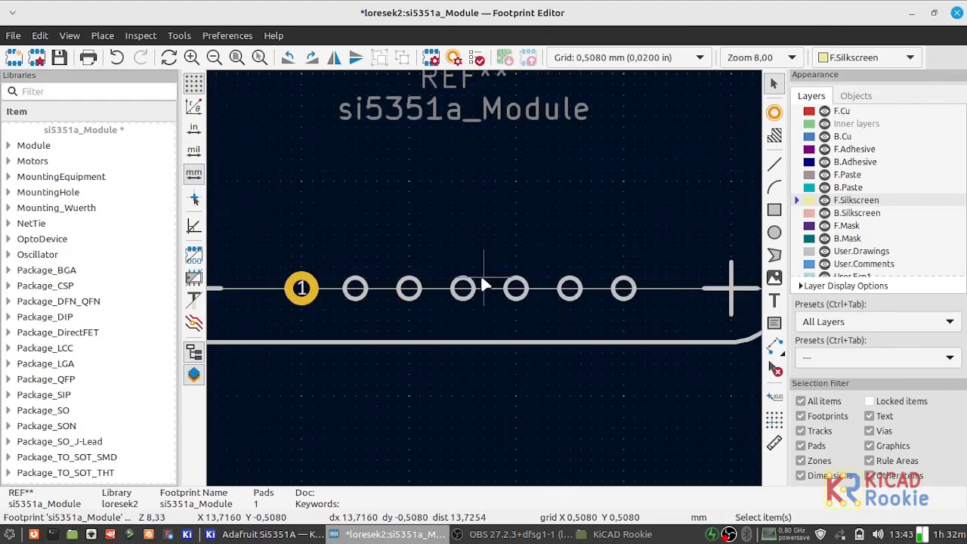
click(313, 291)
click(317, 286)
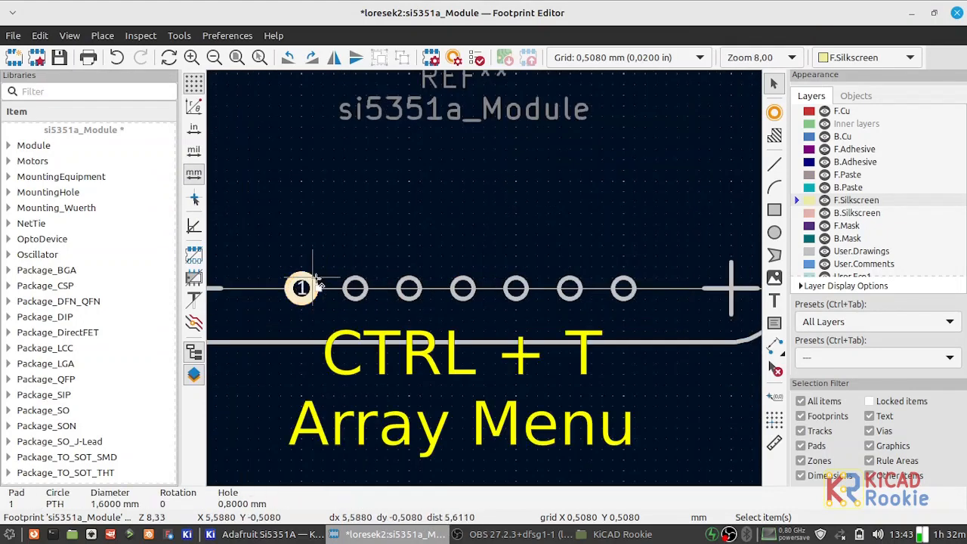
key(ctrl+t)
text(7)
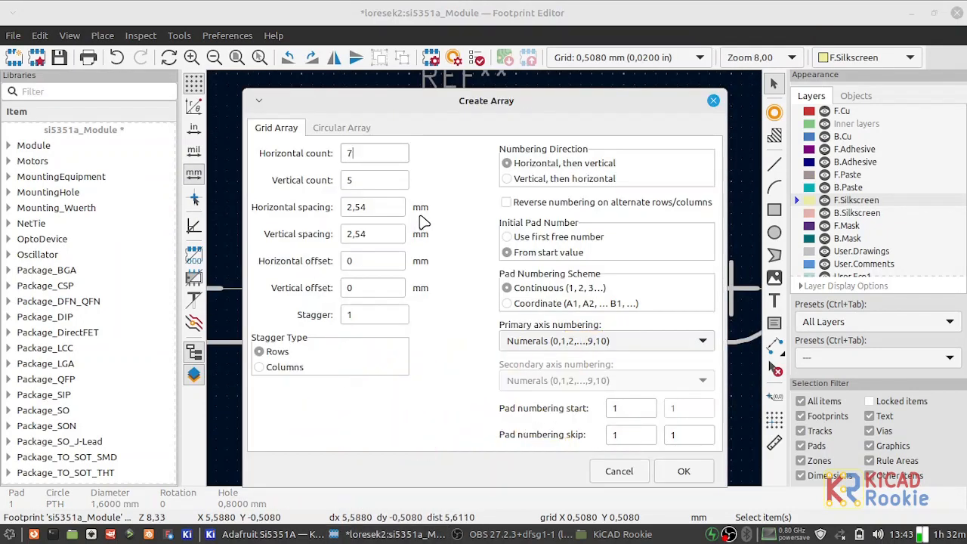
click(658, 466)
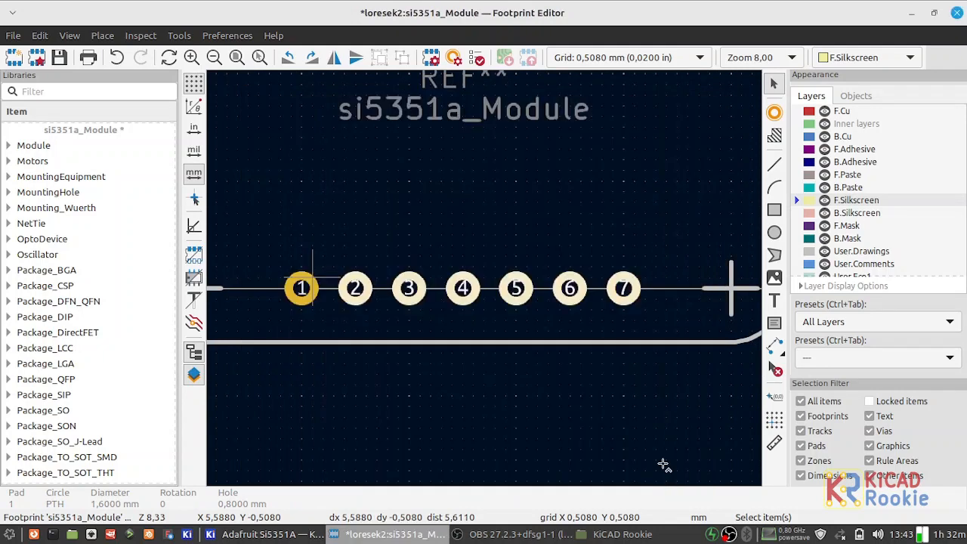
Change the shape of pad 1 to Rectangular.
click(315, 298)
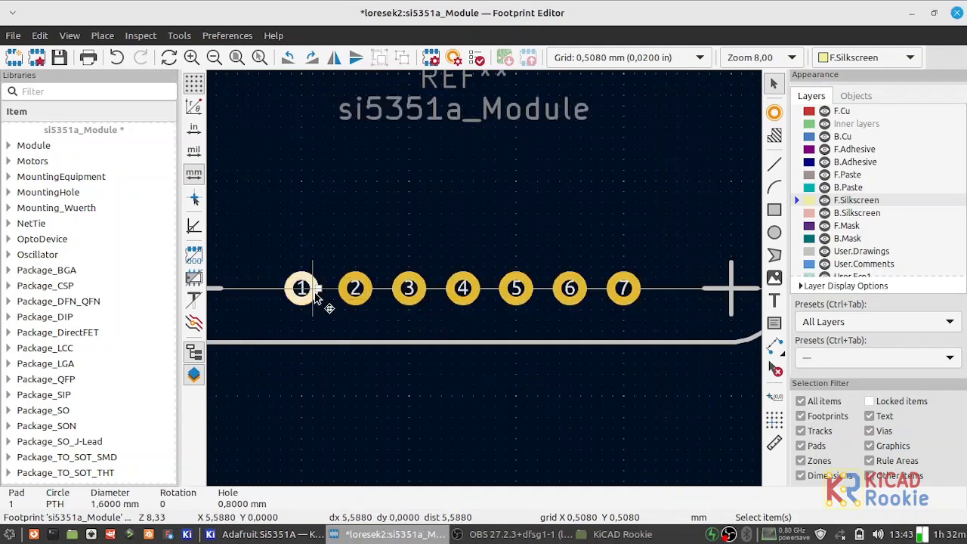
double_click(315, 298)
click(259, 173)
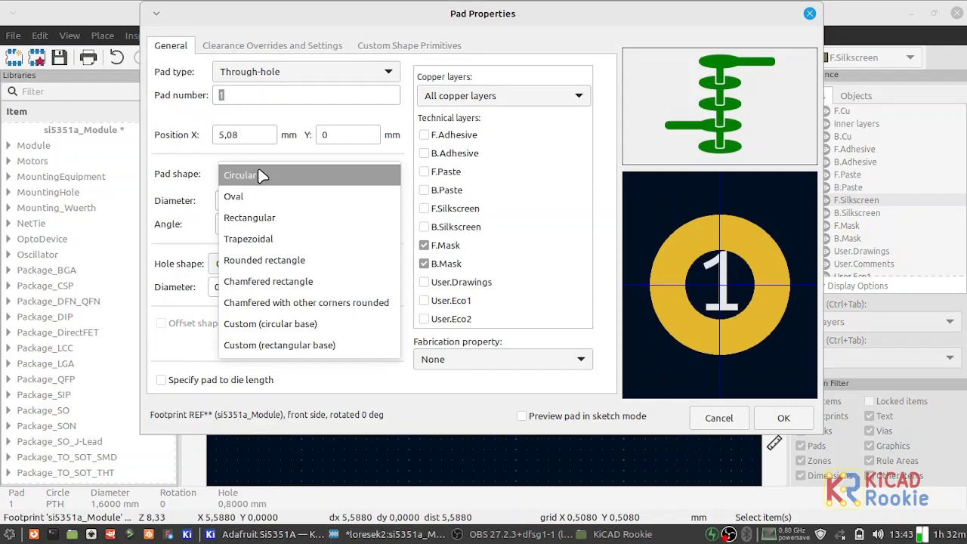
click(259, 218)
click(783, 418)
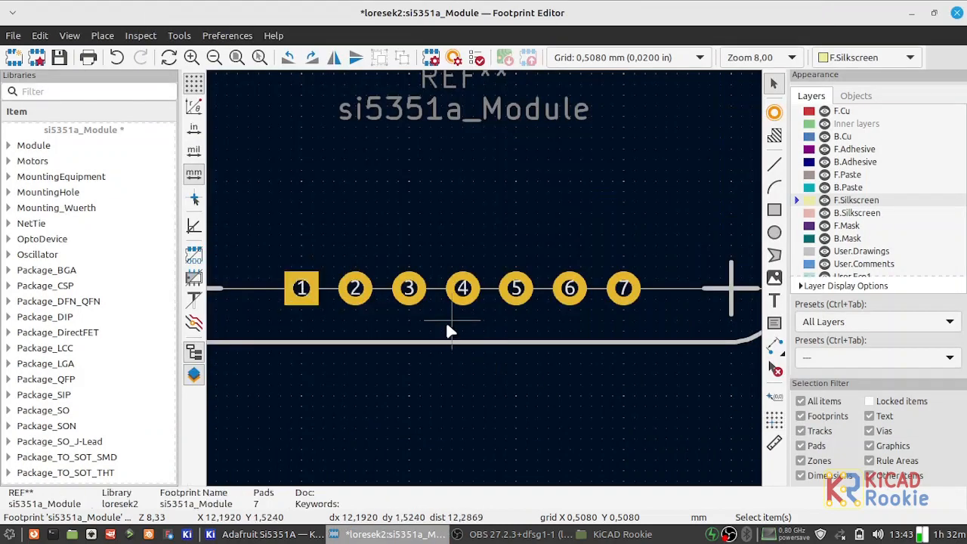
Rotate all seven pads together by 180° and set them back on the hole circles with pad 7 leftmost.
click(312, 296)
ctrl+click(359, 295)
ctrl+click(412, 295)
ctrl+click(464, 296)
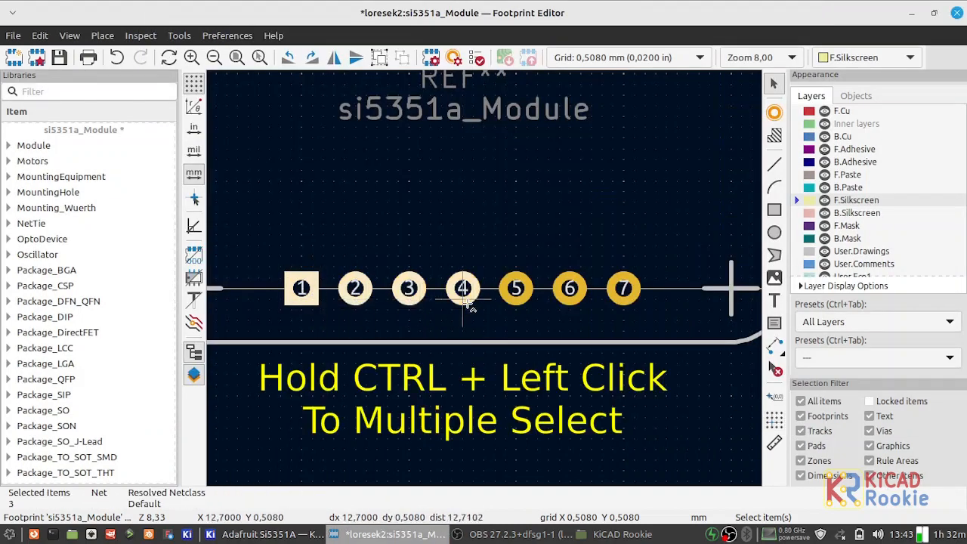
ctrl+click(519, 296)
ctrl+click(569, 298)
ctrl+click(624, 299)
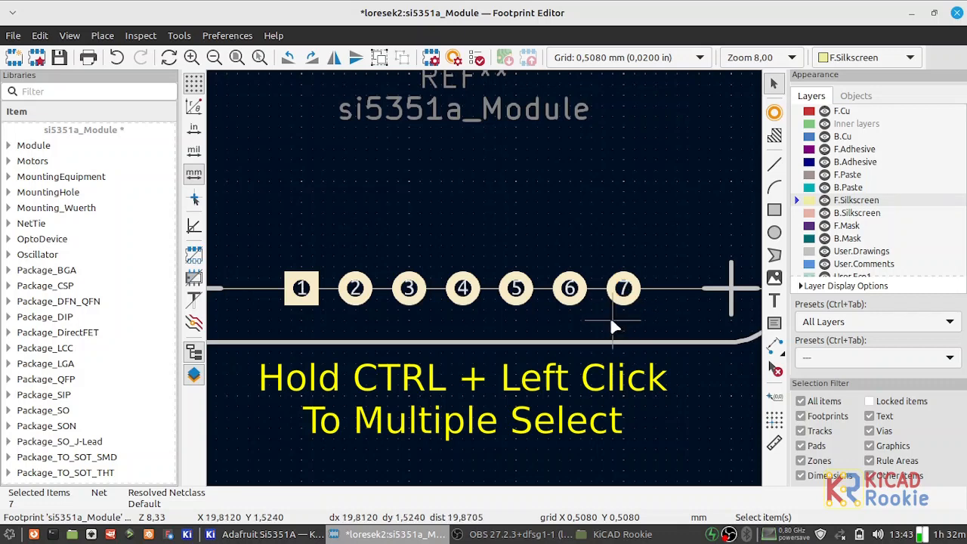
key(m)
key(r)
key(r)
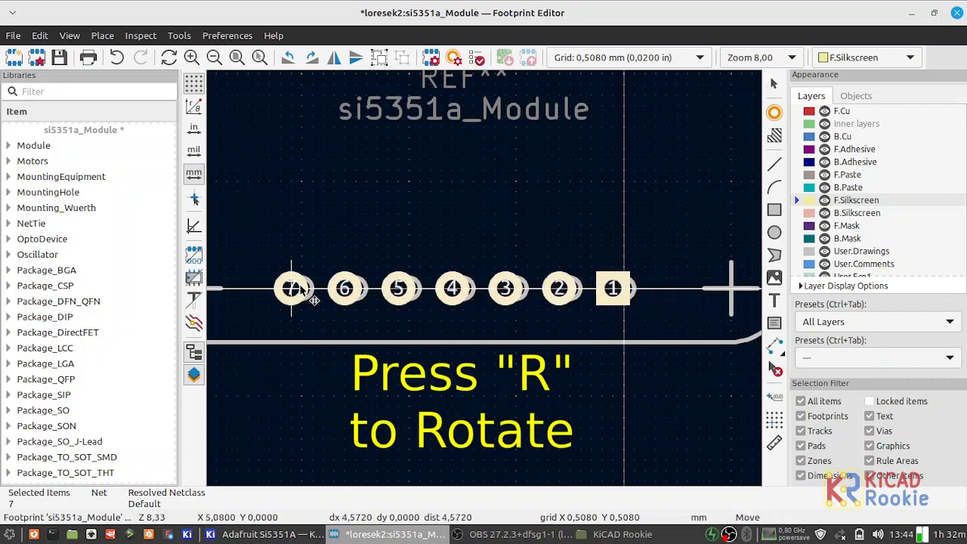
click(308, 290)
click(390, 221)
Place a pad on the lower-left mounting-hole cross at the origin.
scroll(390, 221, down, 5)
scroll(494, 283, up, 1)
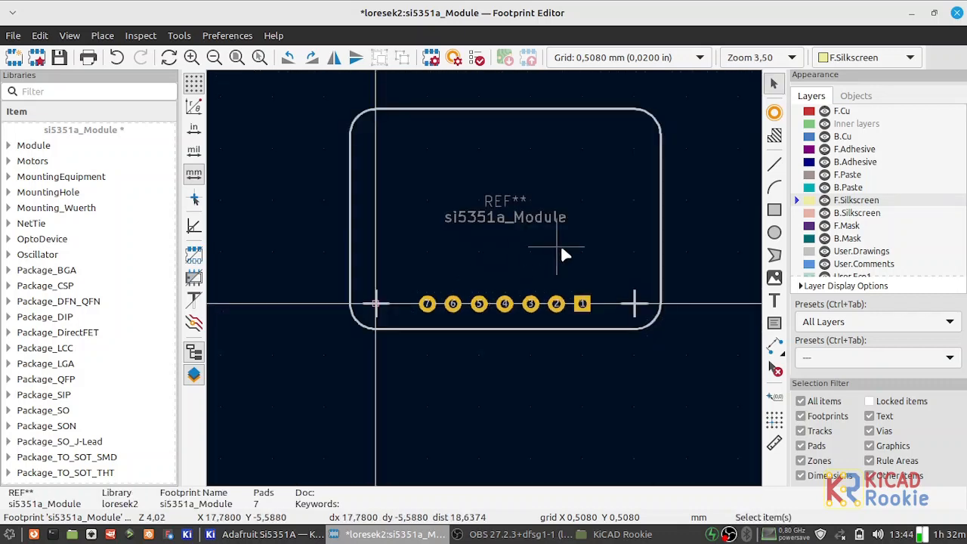
scroll(561, 247, up, 1)
scroll(391, 322, up, 3)
scroll(485, 276, down, 2)
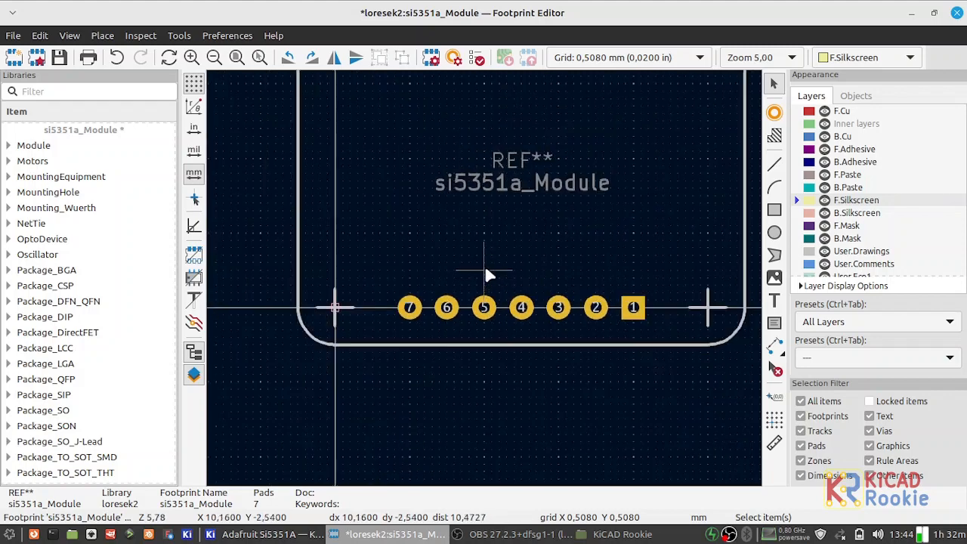
scroll(487, 274, down, 2)
scroll(485, 275, up, 2)
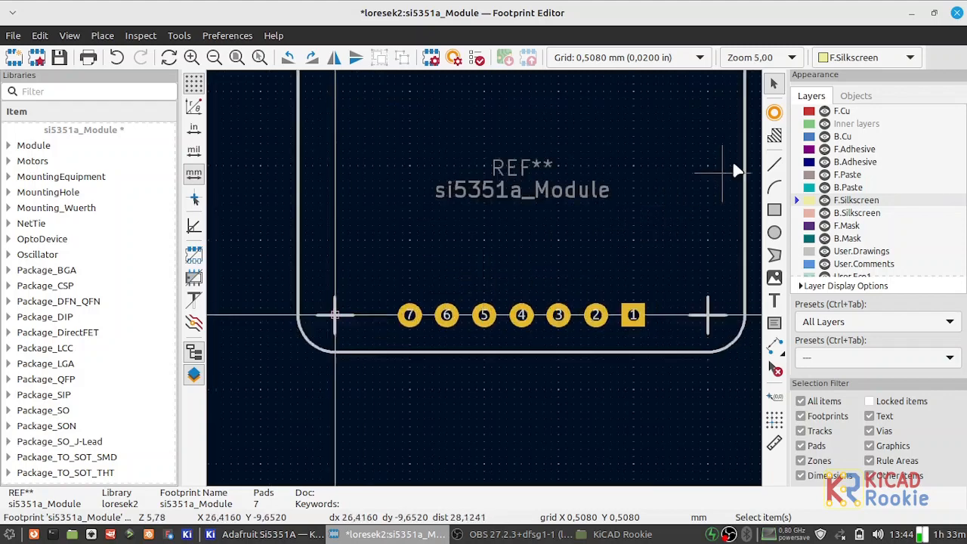
click(775, 113)
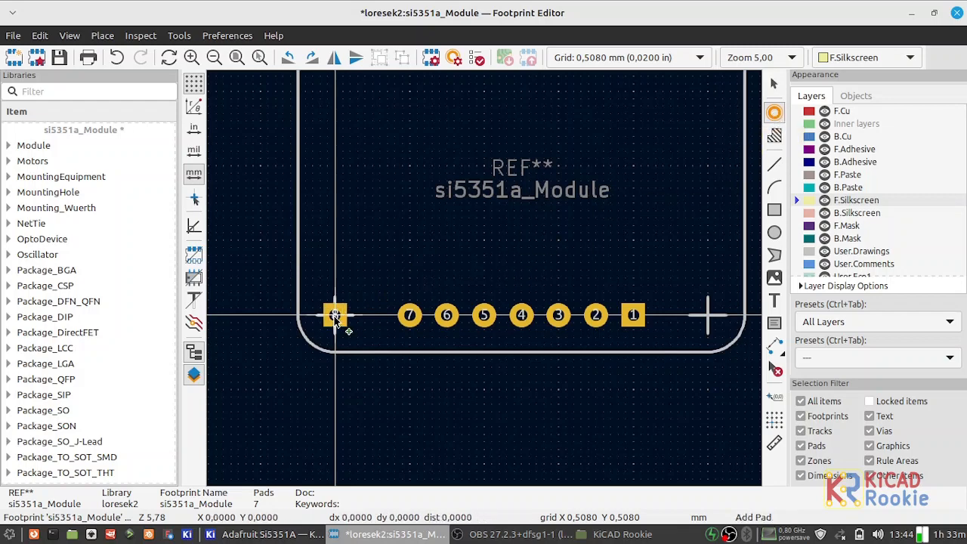
click(335, 317)
key(Escape)
Change the type of pad 8 at the origin to NPTH, Mechanical.
scroll(486, 276, up, 4)
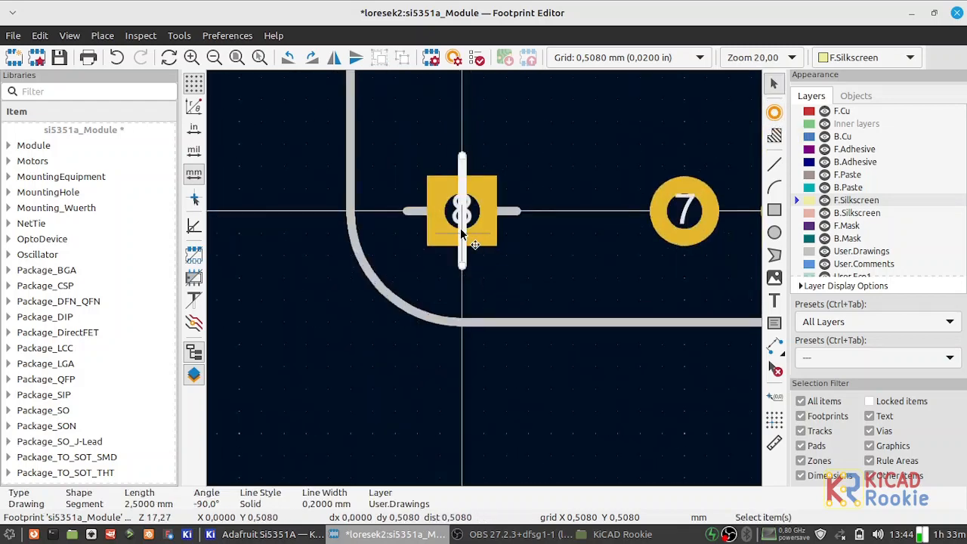
click(489, 240)
double_click(490, 240)
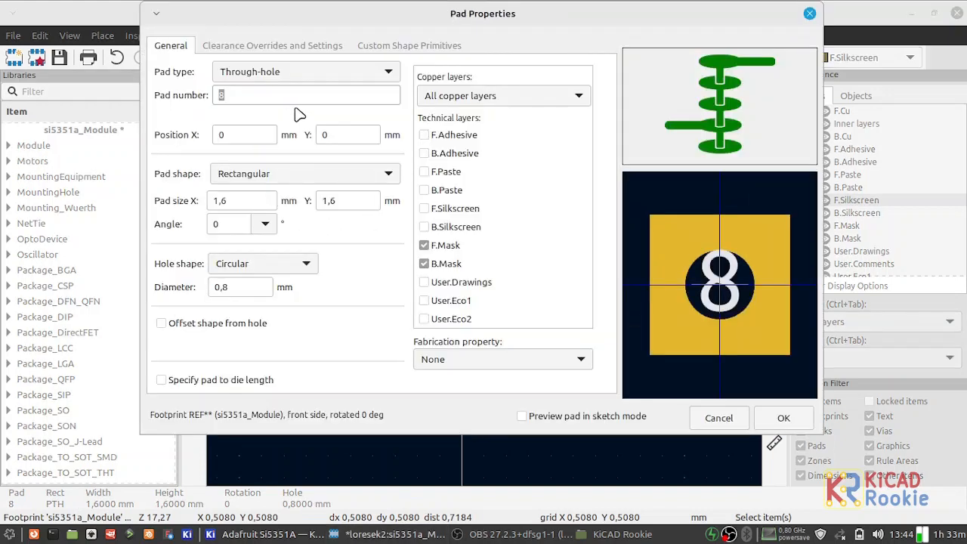
click(297, 73)
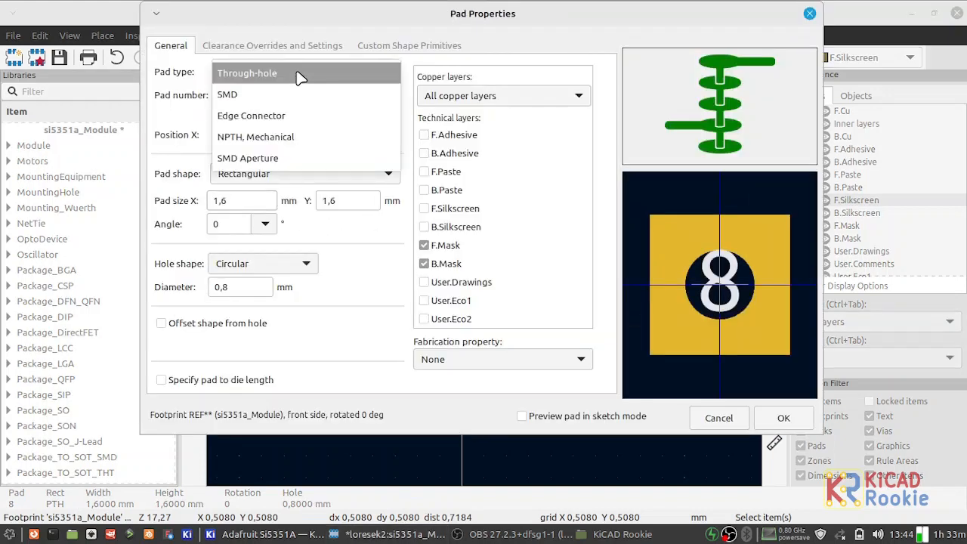
click(270, 140)
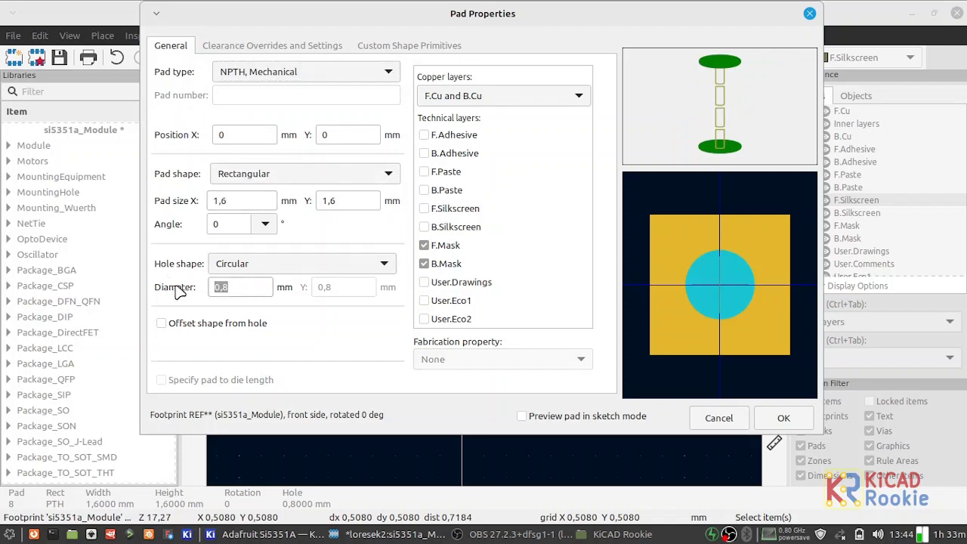
Make the mounting-hole pad at the origin circular with a 2.5 mm pad diameter and a 2 mm hole.
text(2)
text(2.1)
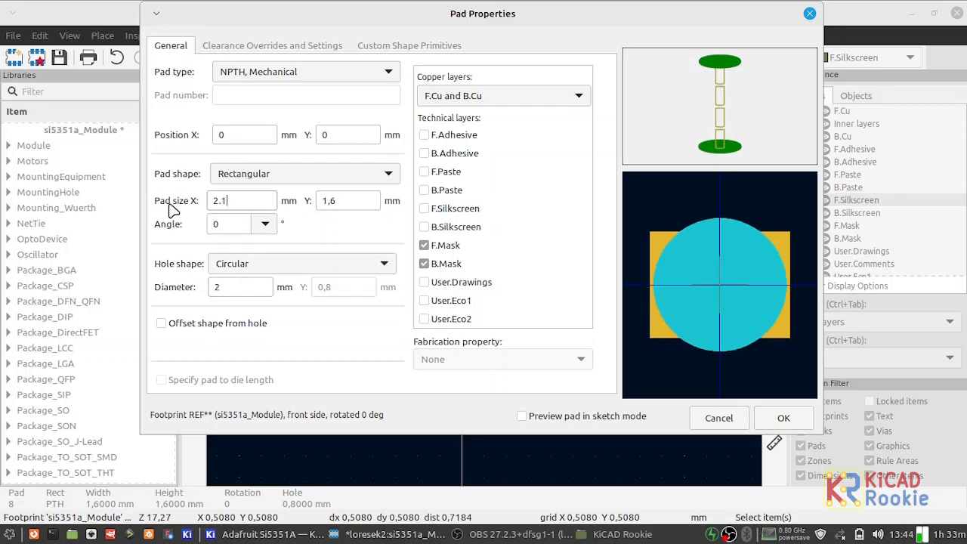
key(BackSpace)
text(2)
click(287, 173)
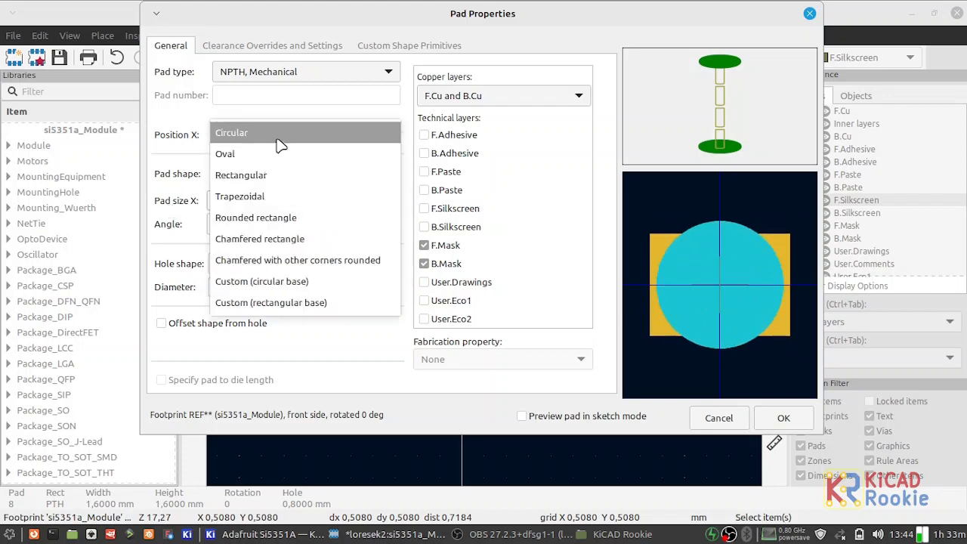
click(280, 131)
key(BackSpace)
text(5)
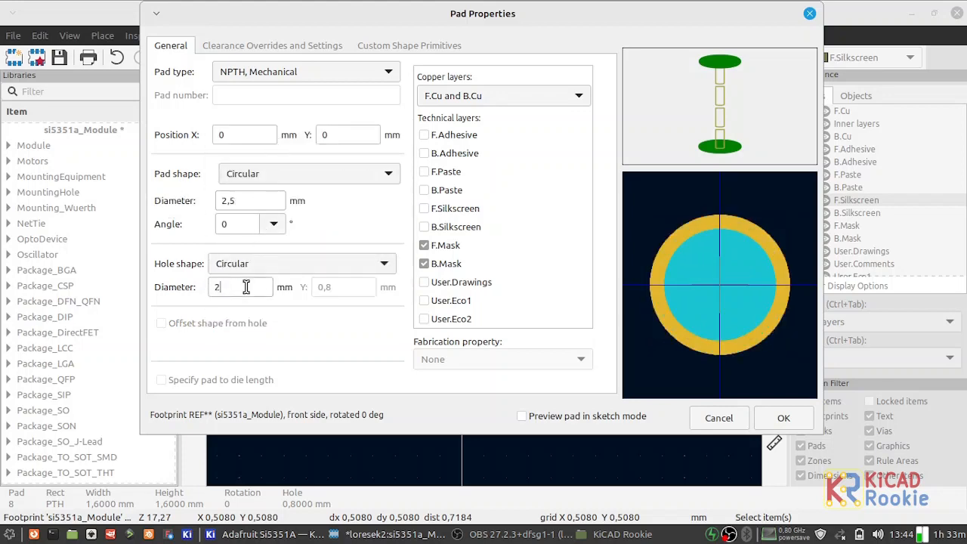
text(2)
click(776, 420)
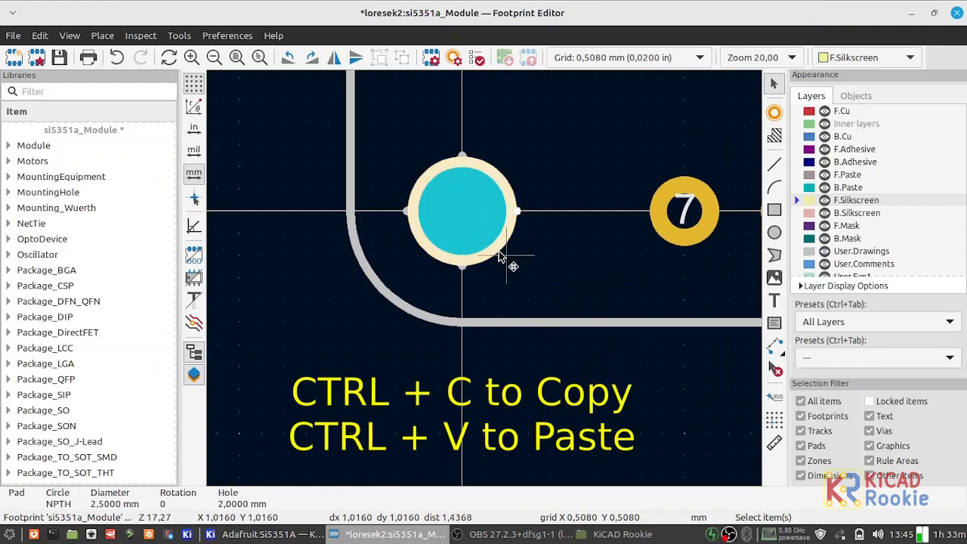
Copy the mounting-hole pad and paste the copy centred on the lower-right cross of the board outline.
scroll(510, 273, down, 8)
scroll(740, 263, up, 9)
key(ctrl+v)
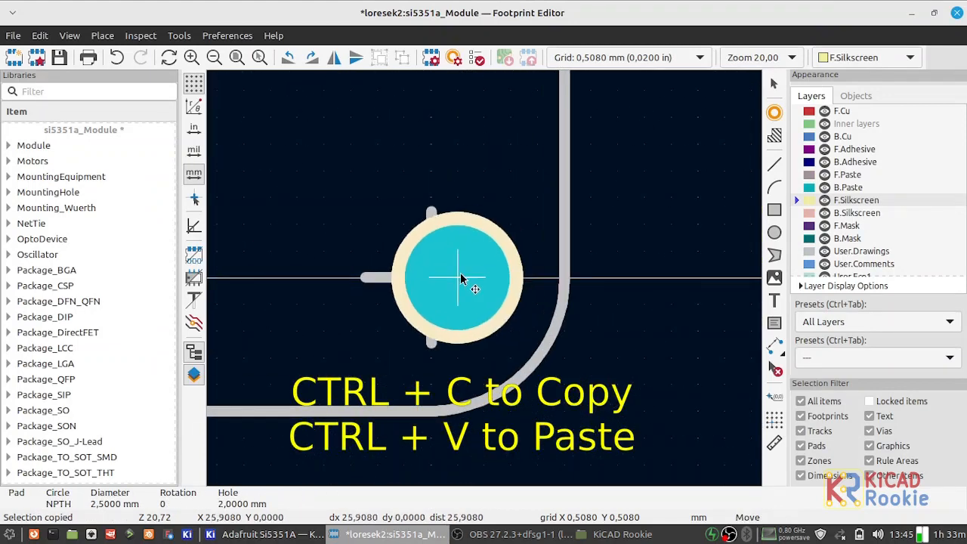
click(431, 278)
scroll(483, 275, down, 6)
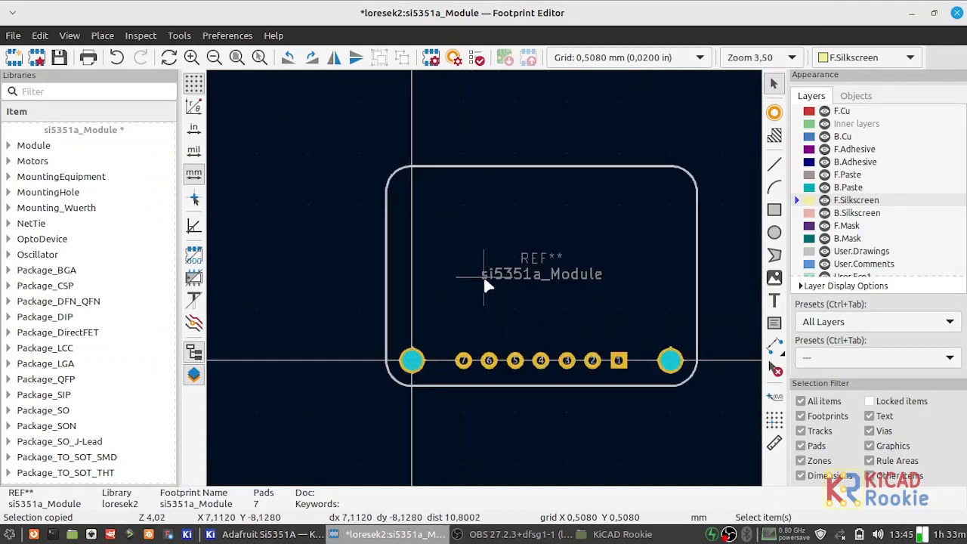
Assign the top line and the upper-left corner arc of the board outline to the F.Silkscreen layer.
double_click(490, 179)
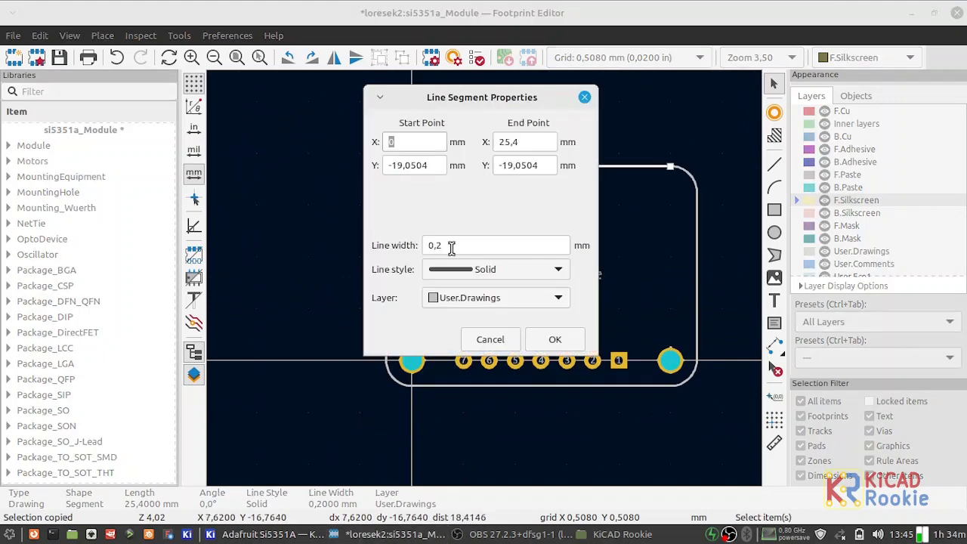
click(483, 298)
click(464, 216)
click(555, 340)
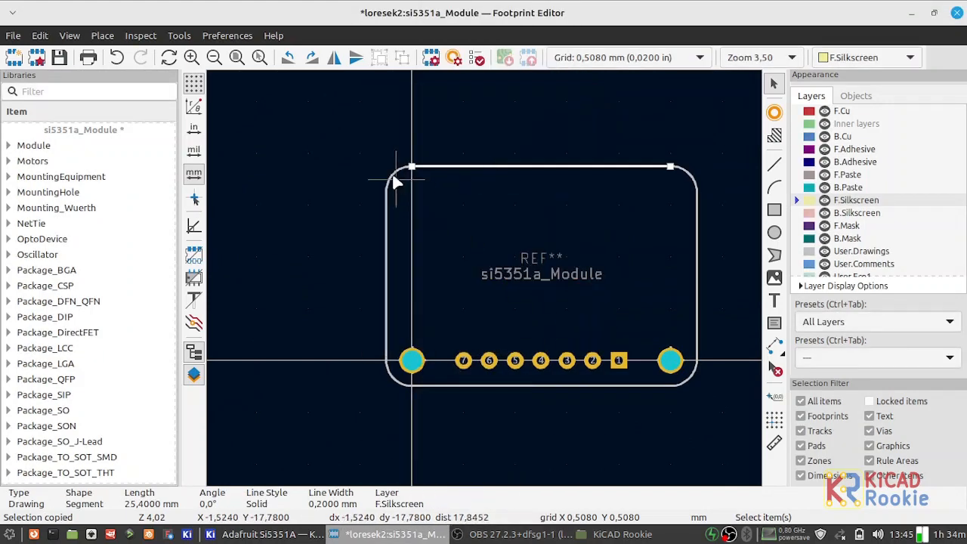
double_click(395, 185)
click(491, 310)
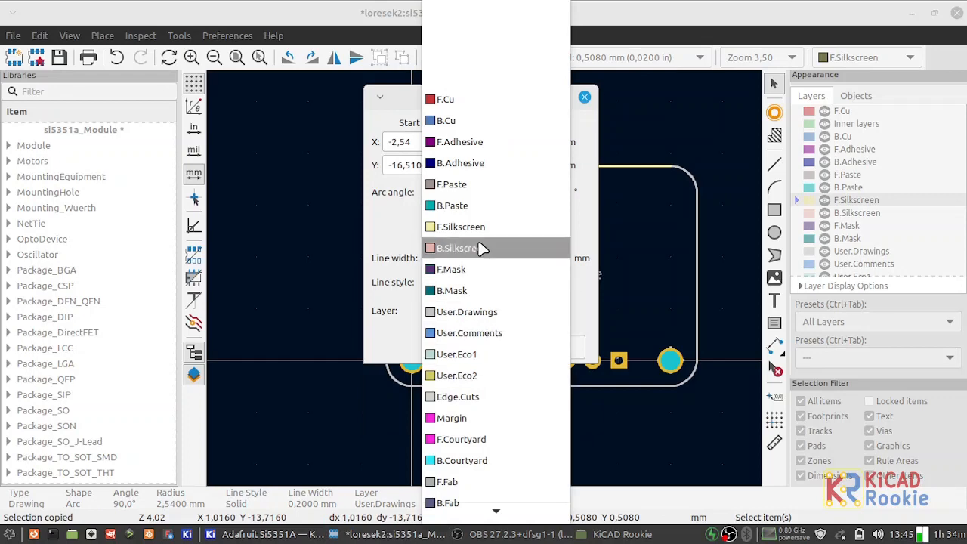
click(482, 248)
click(555, 349)
Assign the left line and the lower-left corner arc of the board outline to the F.Silkscreen layer.
double_click(389, 227)
click(470, 299)
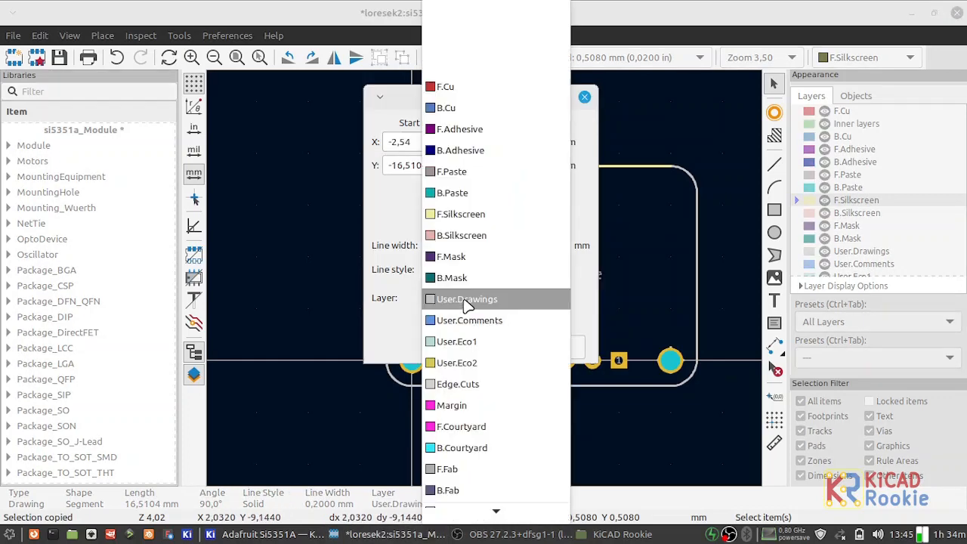
click(469, 217)
click(555, 346)
double_click(393, 379)
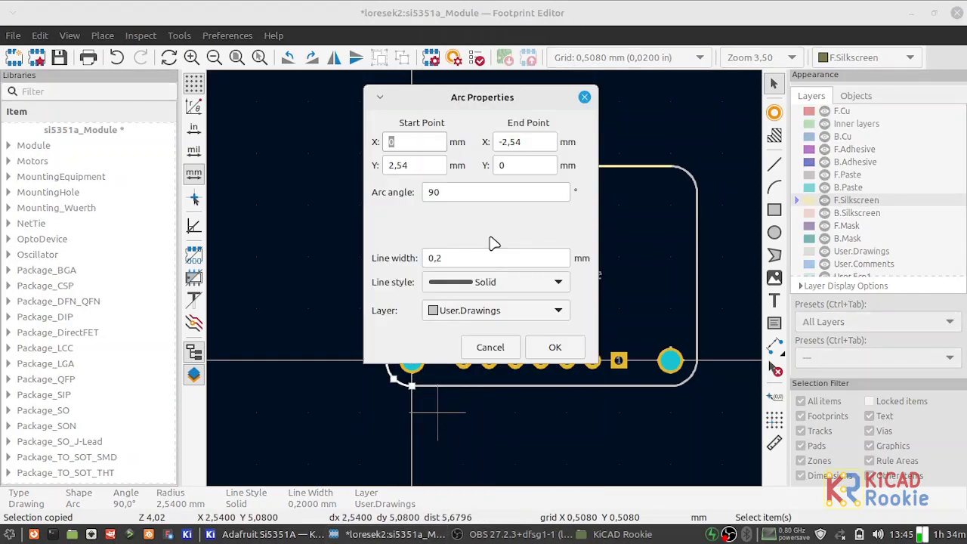
click(510, 315)
click(479, 245)
click(555, 347)
Assign the bottom line and the lower-right corner arc of the board outline to the F.Silkscreen layer.
double_click(480, 386)
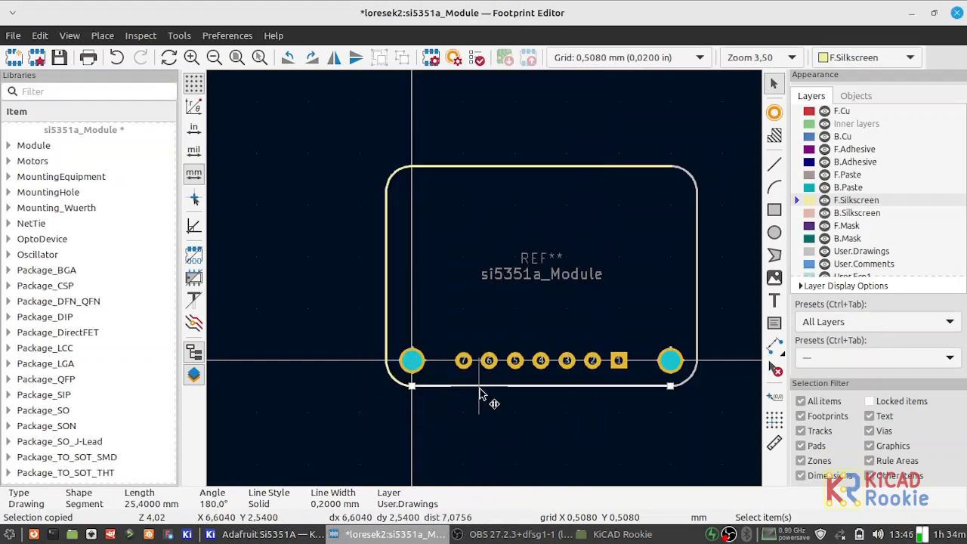
click(487, 297)
click(555, 349)
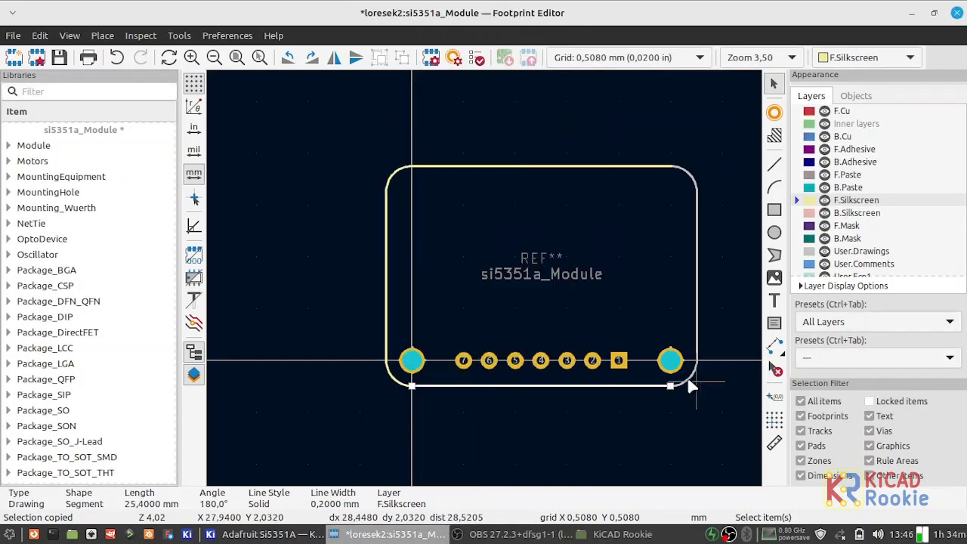
double_click(687, 380)
click(461, 311)
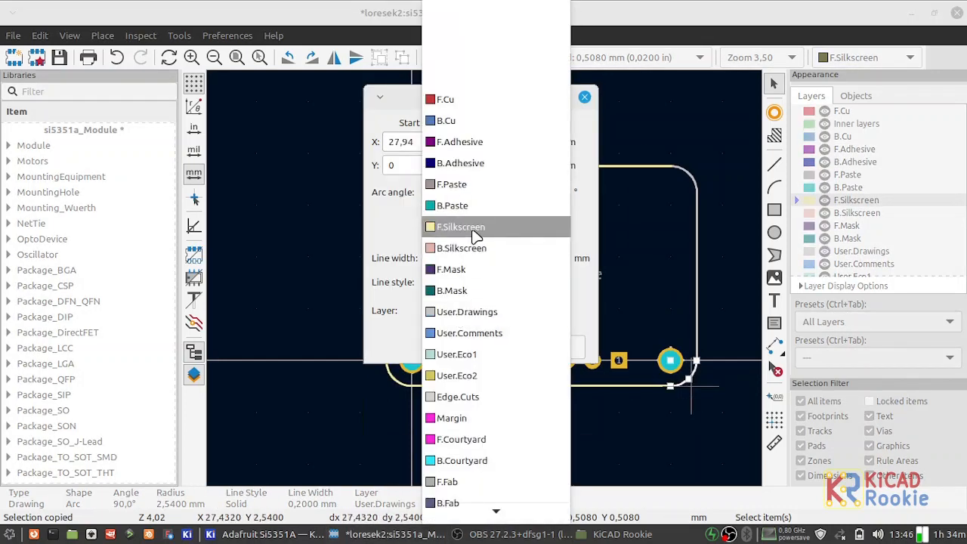
click(447, 227)
click(556, 347)
Assign the right line and the upper-right corner arc of the board outline to the F.Silkscreen layer.
double_click(696, 338)
click(463, 310)
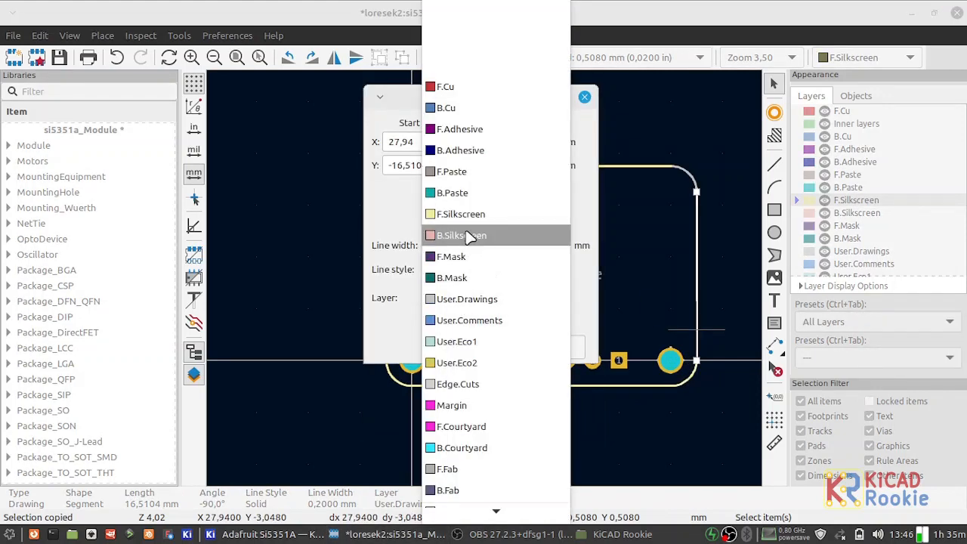
click(447, 235)
click(556, 347)
double_click(689, 183)
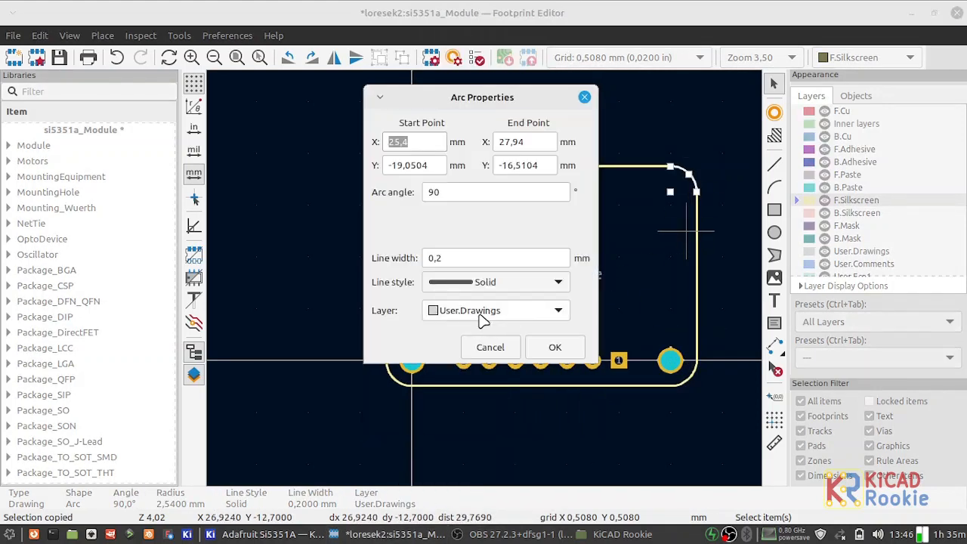
click(463, 309)
click(447, 230)
click(556, 347)
click(593, 273)
Hide the pads and delete the imported cross lines at the lower-left mounting hole.
scroll(461, 377, up, 2)
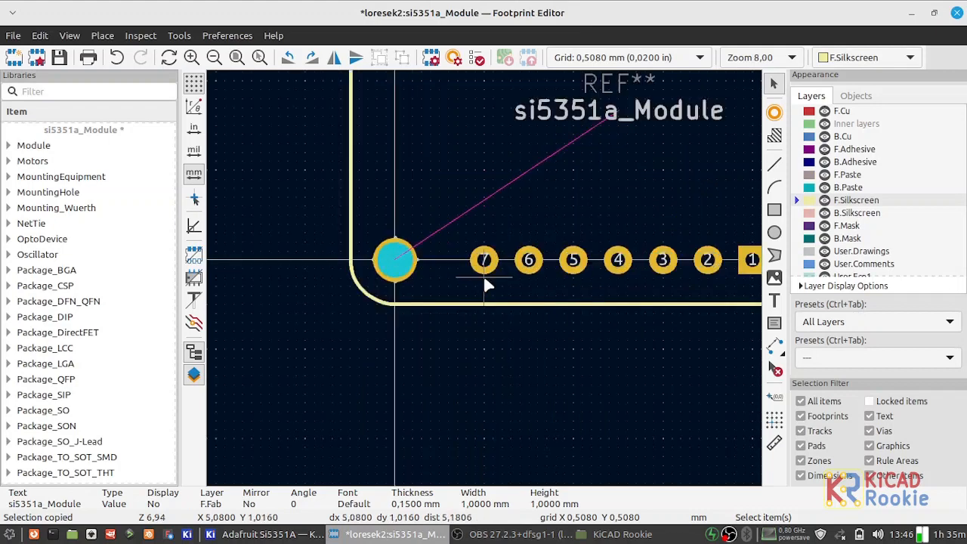
scroll(421, 268, down, 1)
click(856, 95)
click(815, 144)
scroll(359, 310, up, 3)
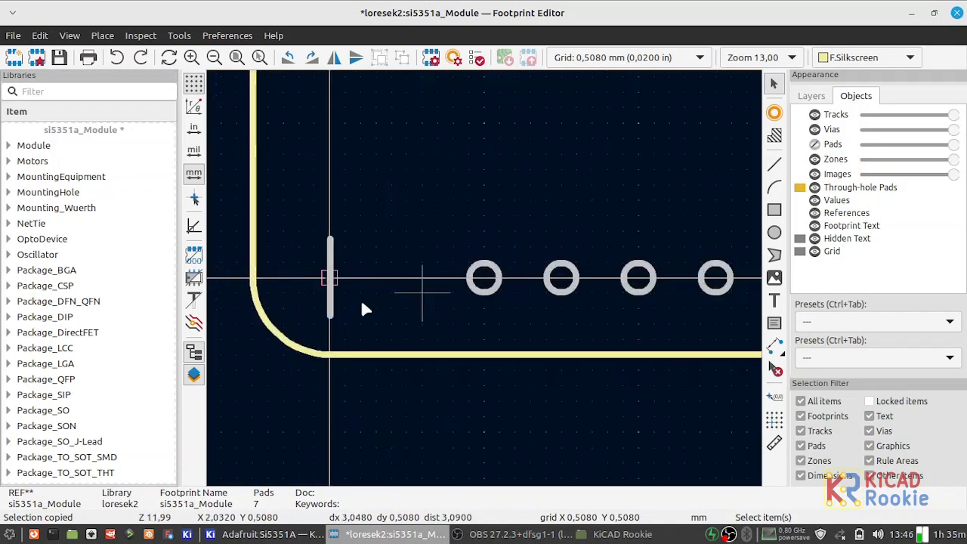
key(Delete)
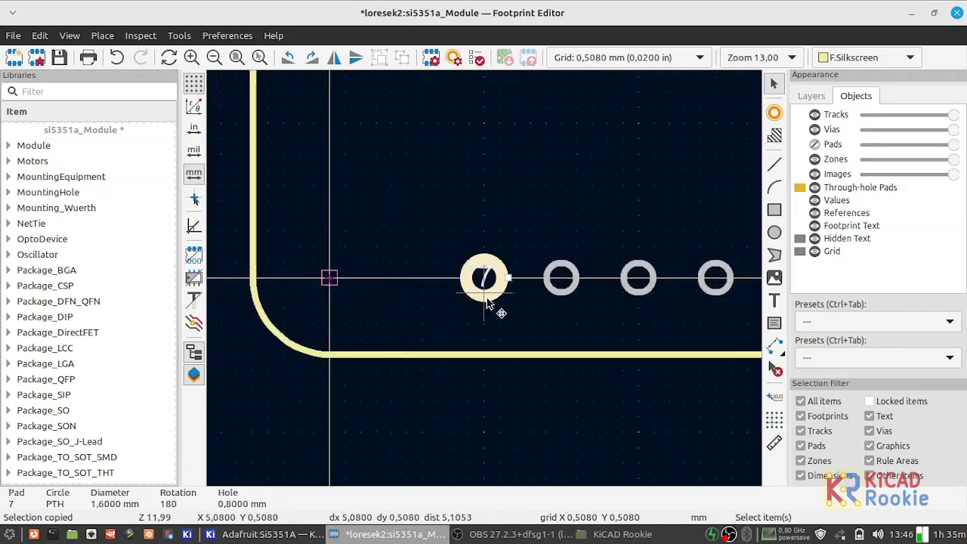
Delete the four leftmost imported hole circles in the header row, at the positions of pads 7 to 4.
click(501, 290)
key(Delete)
click(576, 285)
key(Delete)
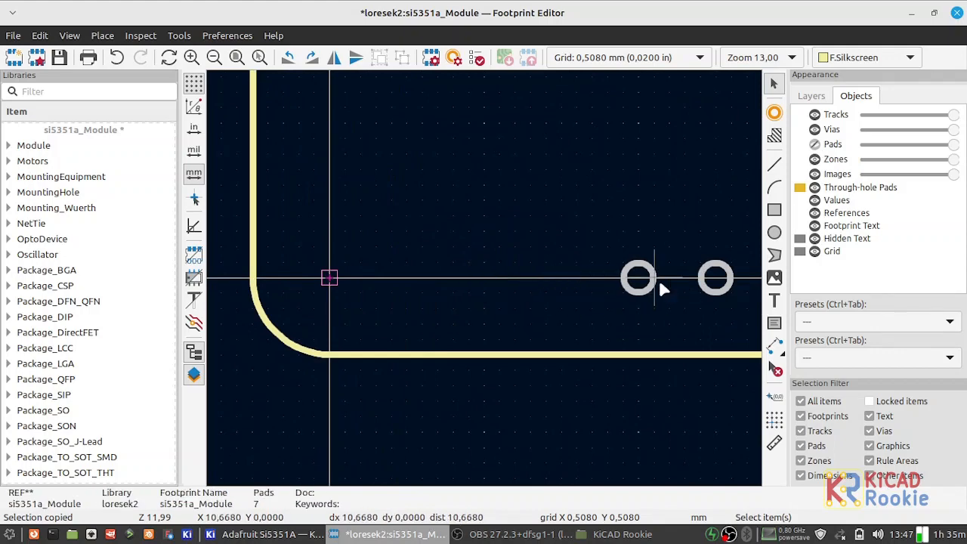
click(662, 301)
click(644, 292)
key(Delete)
click(712, 293)
key(Delete)
Delete the three remaining imported hole circles in the header row, at the positions of pads 3 to 1.
scroll(607, 307, down, 2)
scroll(529, 272, up, 2)
click(568, 281)
key(Delete)
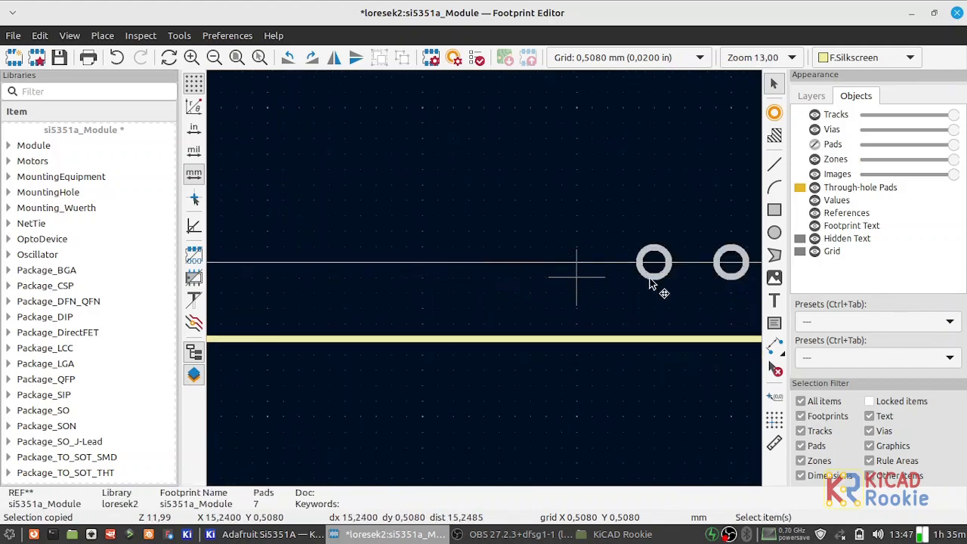
click(658, 286)
key(Delete)
click(717, 280)
click(733, 286)
key(Delete)
Delete the imported cross lines at the lower-right mounting hole and show the pads again with the whole footprint in view.
middle_drag(733, 285, 524, 277)
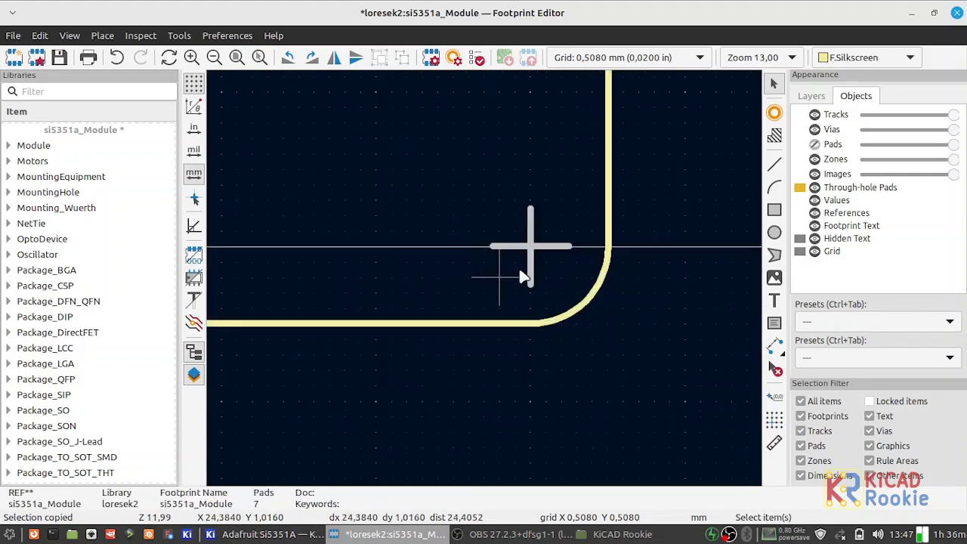
scroll(483, 280, down, 5)
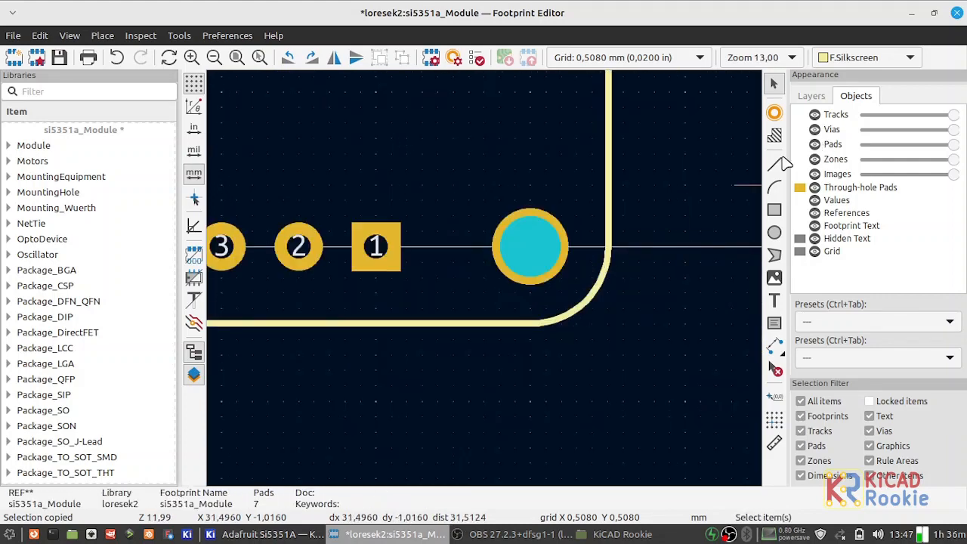
scroll(483, 279, up, 1)
click(238, 58)
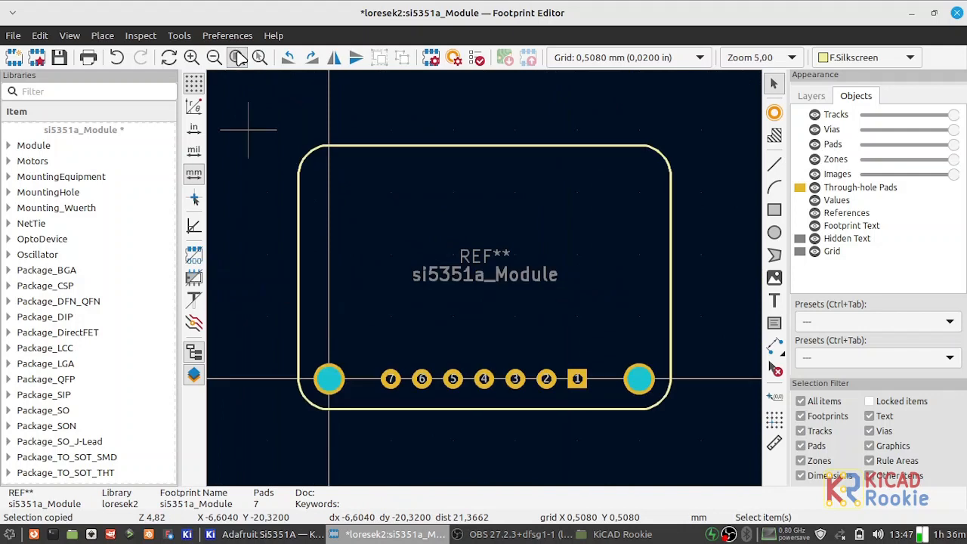